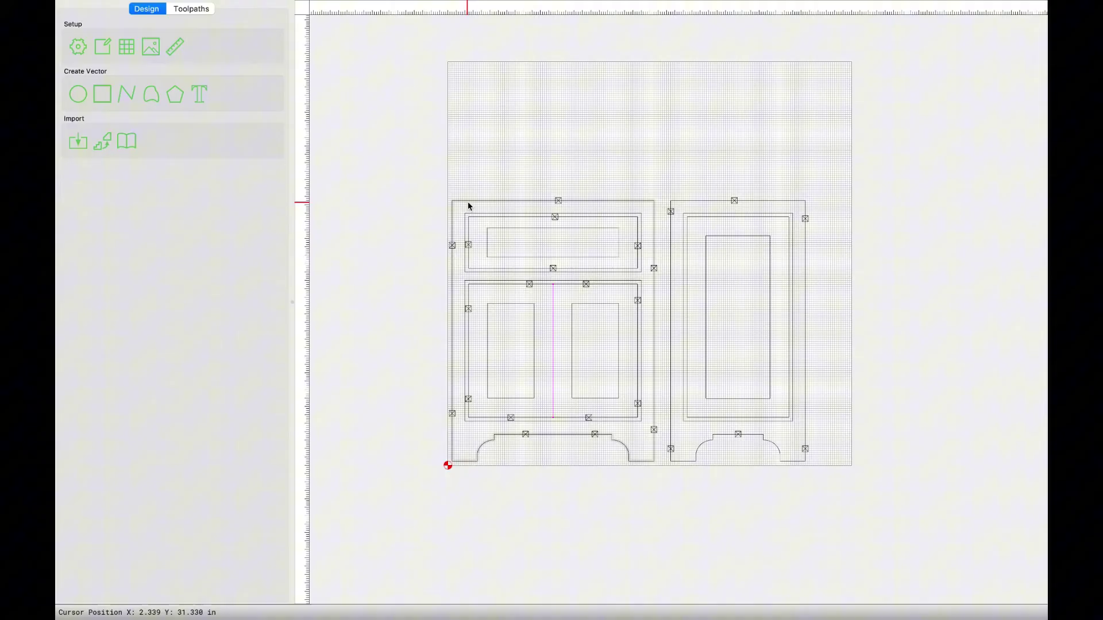
- Select the left and right cabinet outer outlines to check them, then deselect
{"action": "left_click", "coordinate": [467, 201]}
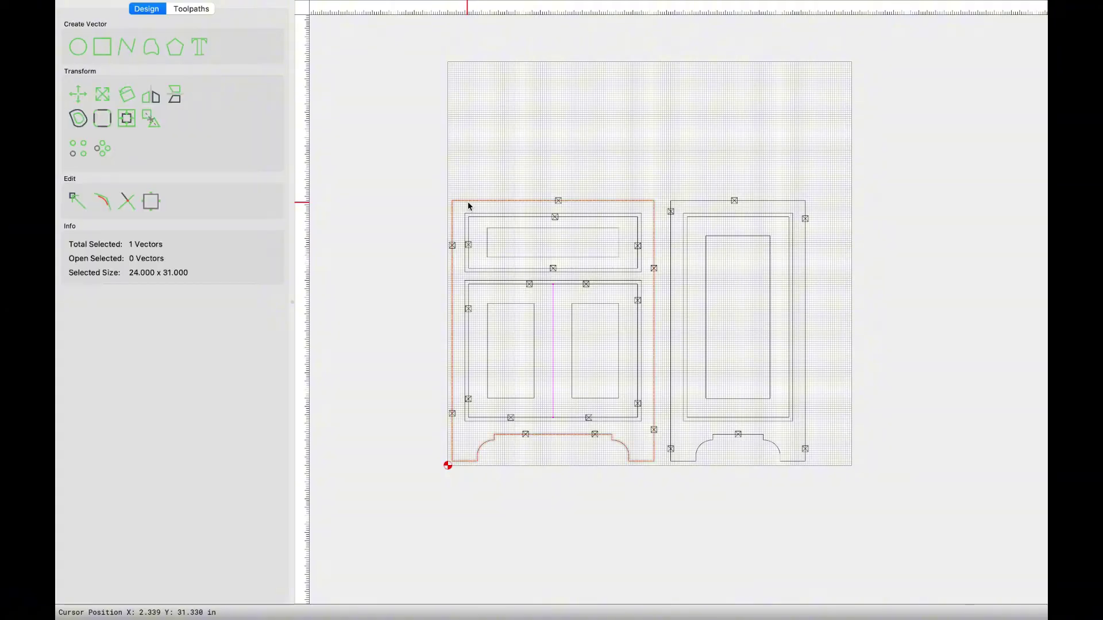
{"action": "left_click", "coordinate": [689, 202], "text": "shift"}
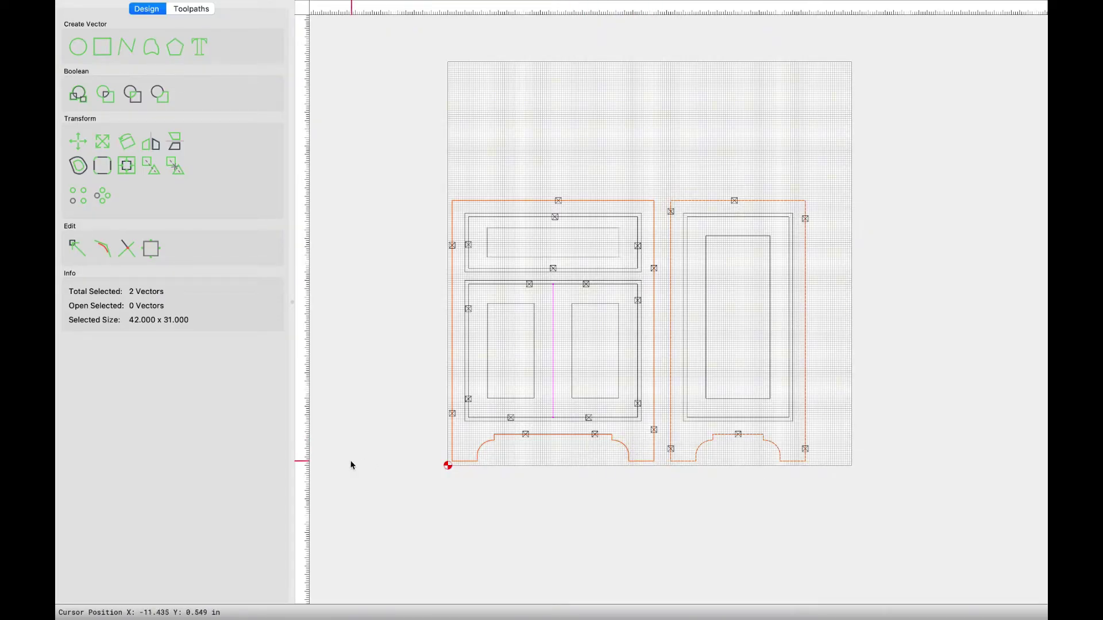
{"action": "left_click", "coordinate": [381, 453]}
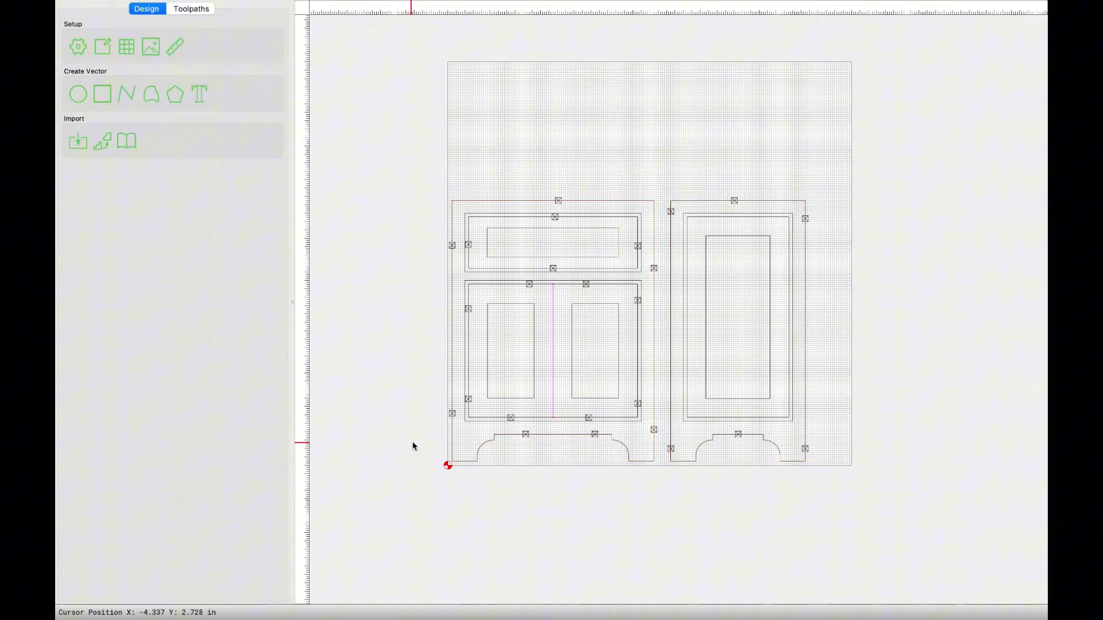
- Select the lower face-frame opening, upper drawer opening and right door frame opening, then deselect
{"action": "left_click", "coordinate": [462, 415]}
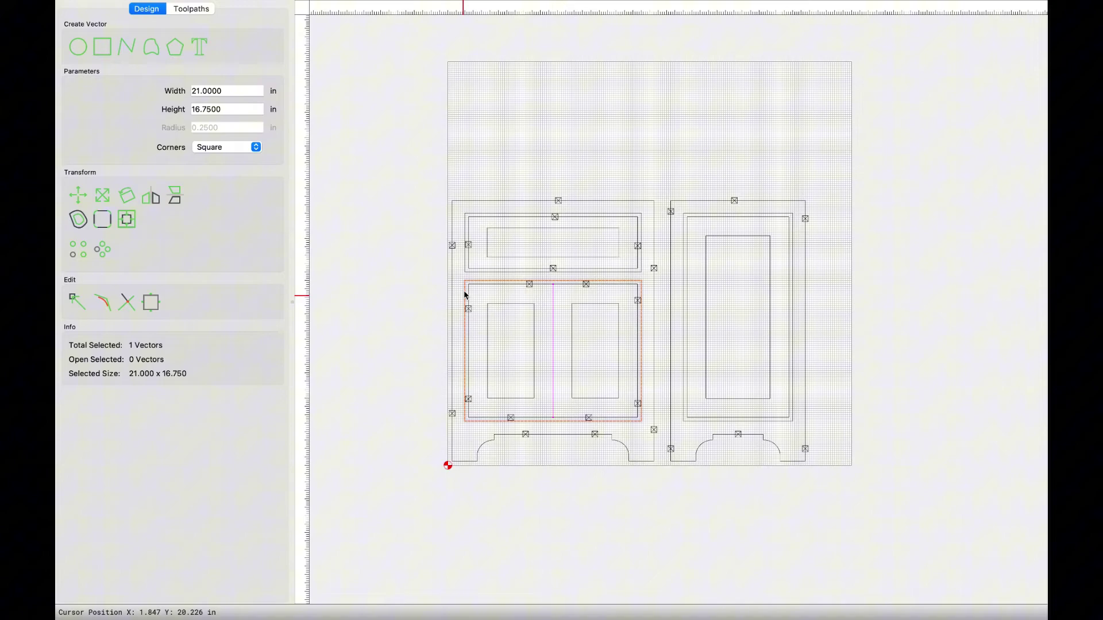
{"action": "left_click", "coordinate": [465, 274], "text": "shift"}
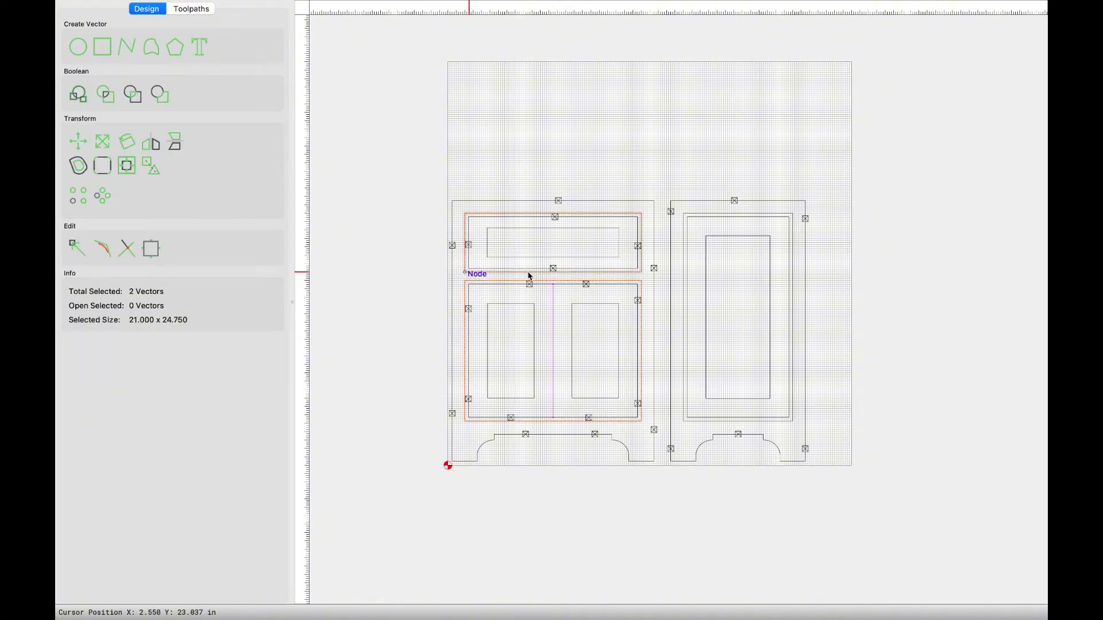
{"action": "left_click", "coordinate": [685, 302], "text": "shift"}
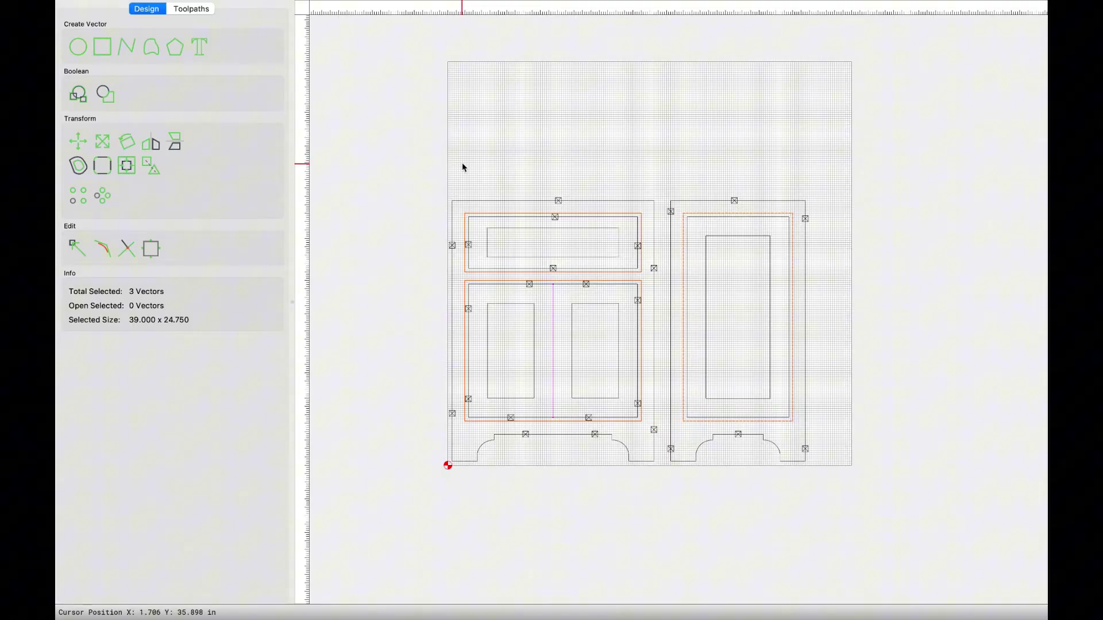
{"action": "left_click", "coordinate": [409, 170]}
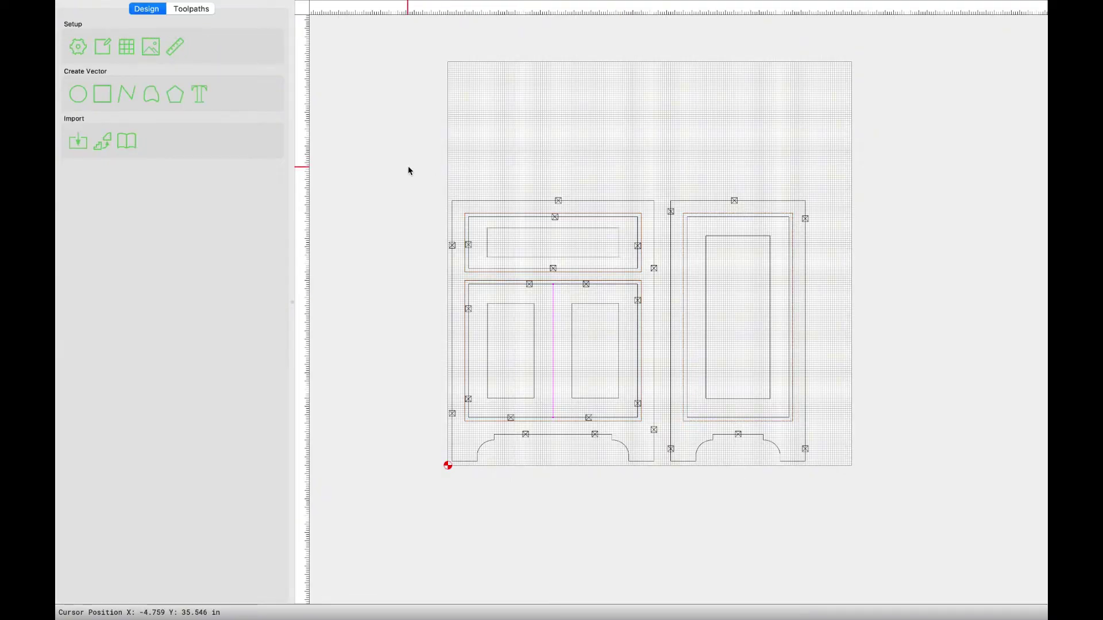
- Select the lower door frame, upper drawer and right door frame outlines, then deselect
{"action": "left_click", "coordinate": [469, 225]}
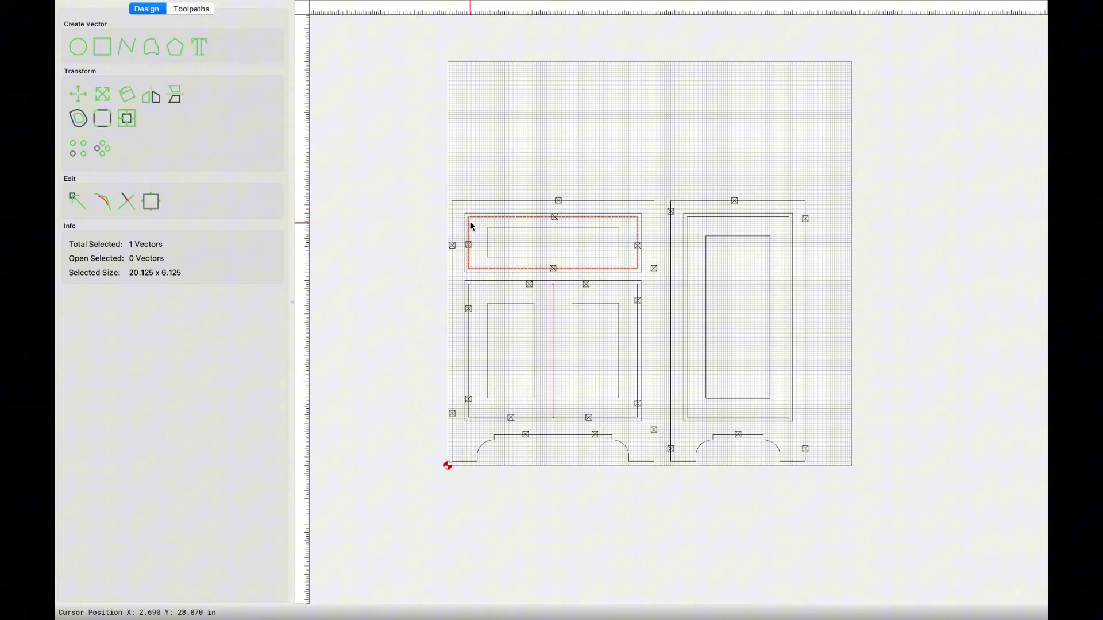
{"action": "left_click", "coordinate": [474, 285]}
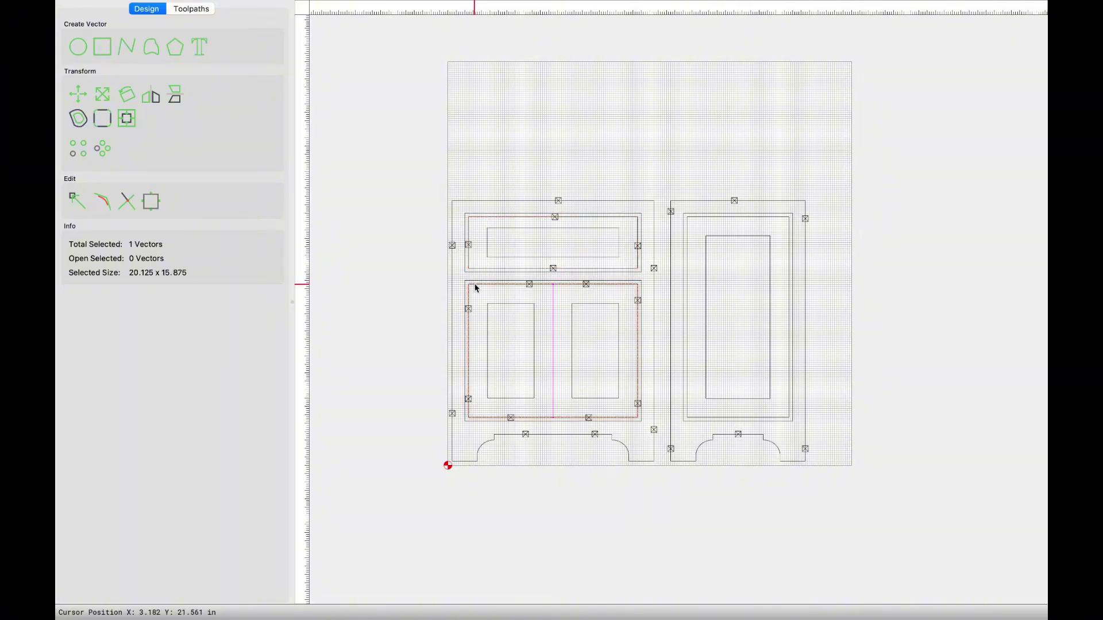
{"action": "left_click", "coordinate": [637, 261], "text": "shift"}
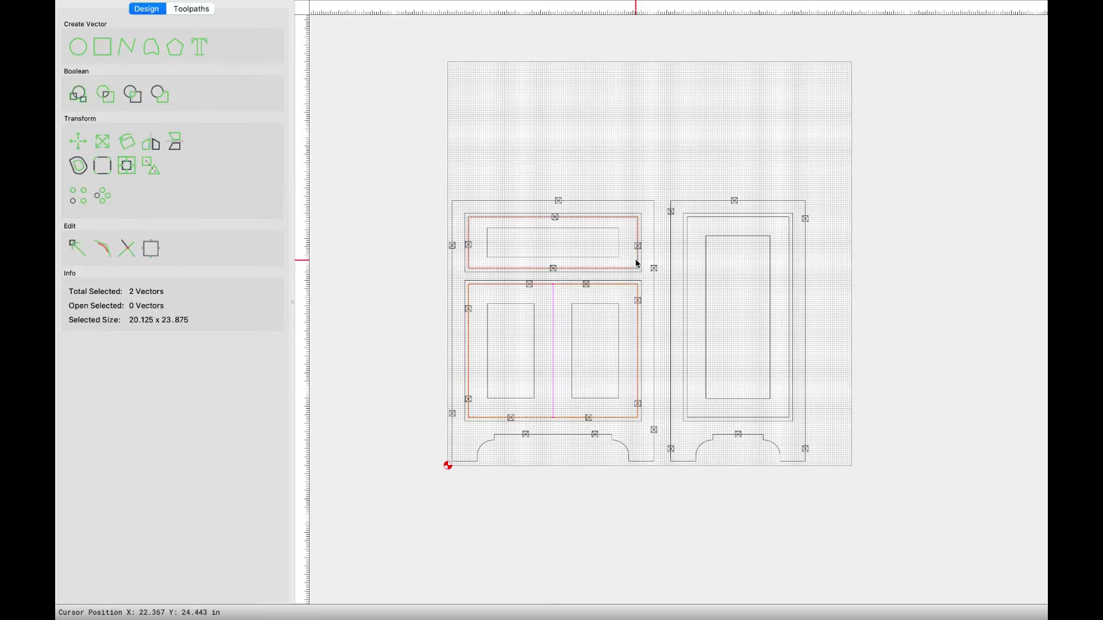
{"action": "left_click", "coordinate": [688, 269], "text": "shift"}
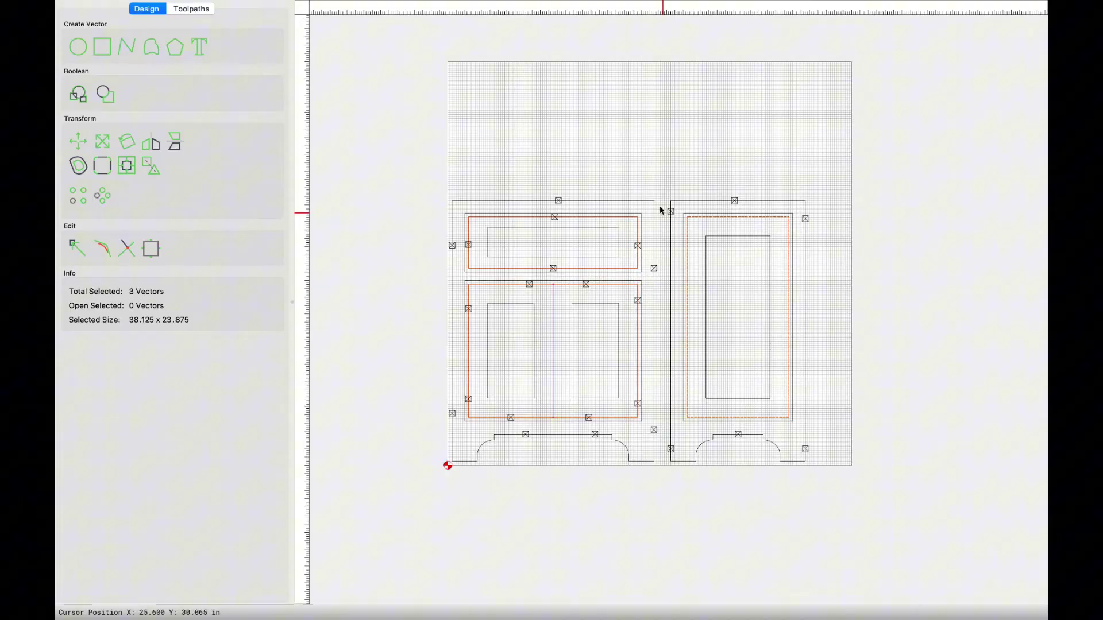
{"action": "left_click", "coordinate": [661, 166]}
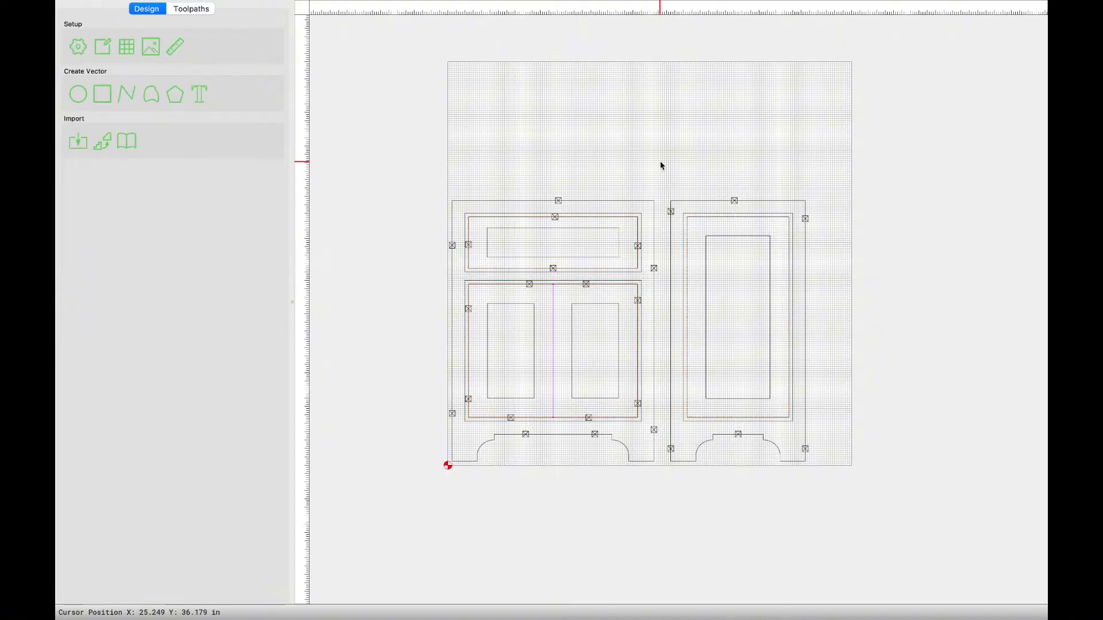
- Select the upper drawer, lower-left, lower-right and right door inner panel rectangles, then deselect
{"action": "left_click", "coordinate": [616, 230]}
{"action": "left_click", "coordinate": [608, 304], "text": "shift"}
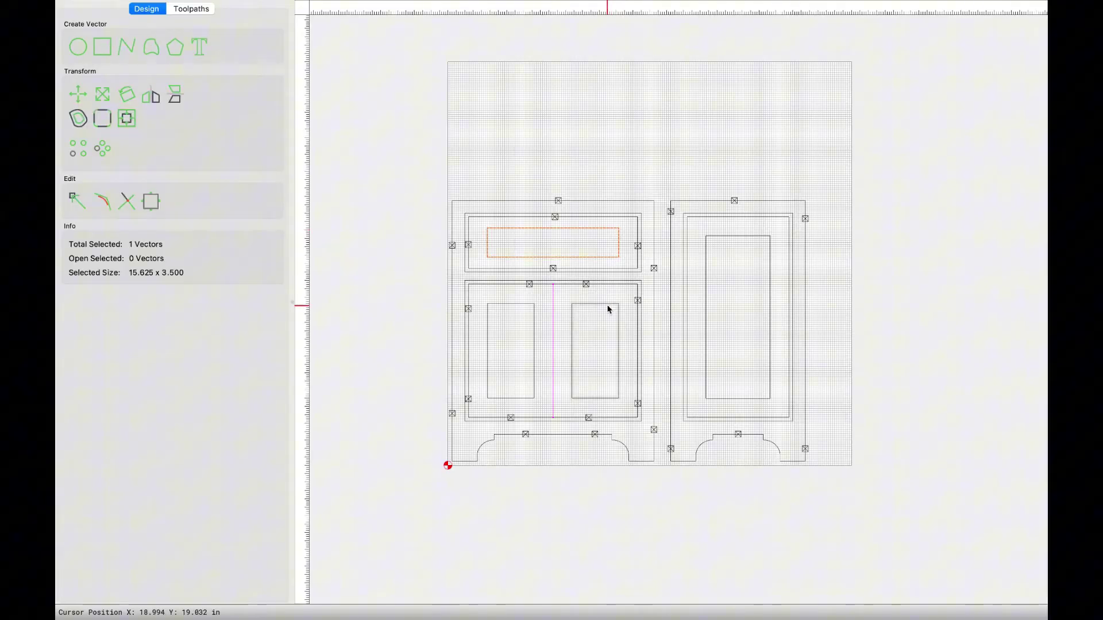
{"action": "left_click", "coordinate": [524, 304], "text": "shift"}
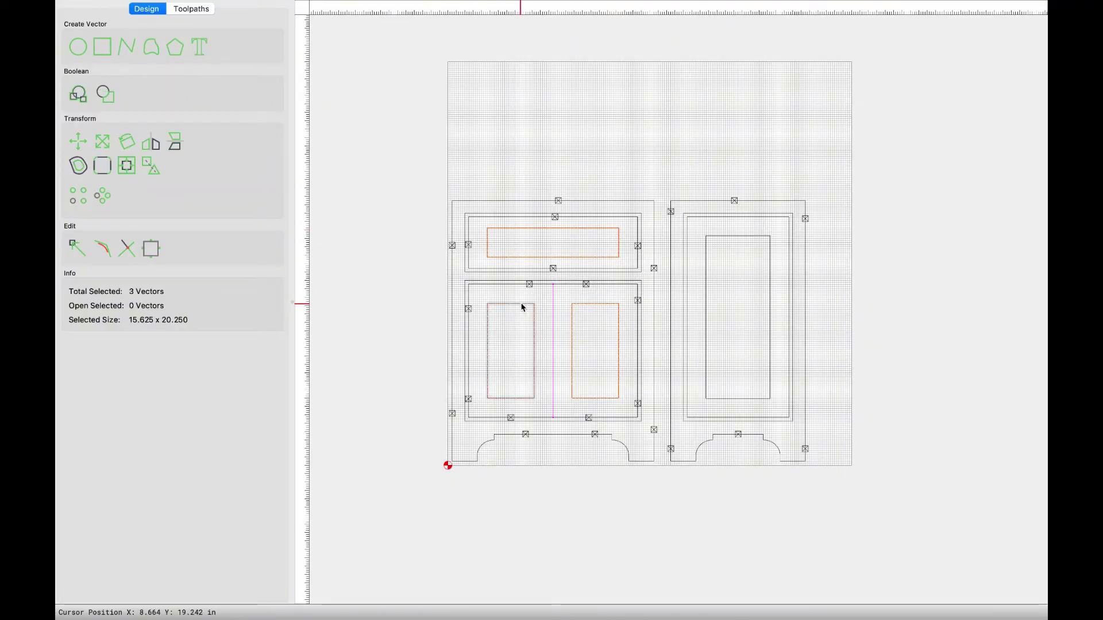
{"action": "left_click", "coordinate": [705, 284], "text": "shift"}
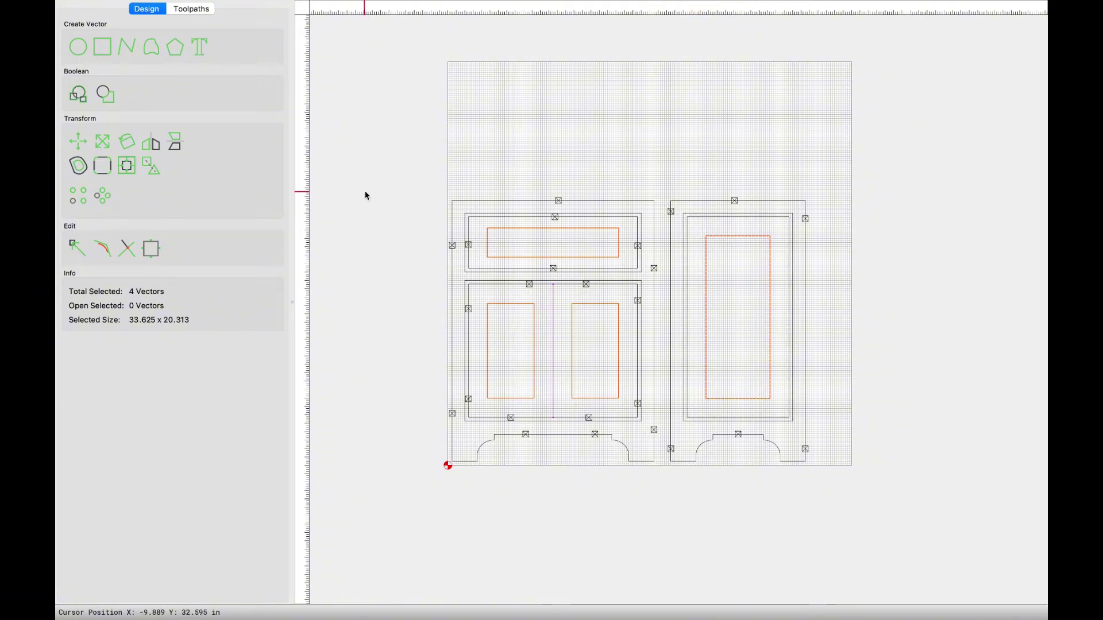
{"action": "left_click", "coordinate": [422, 205]}
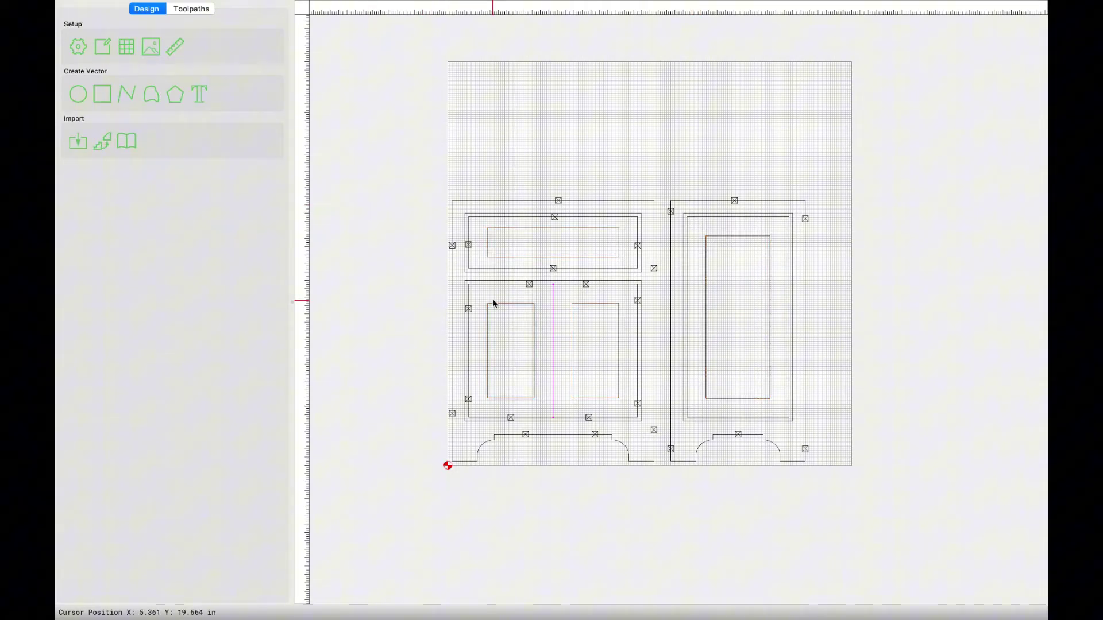
- Check the vertical centre line between the lower doors, then show the toolpath list
{"action": "left_click", "coordinate": [554, 310]}
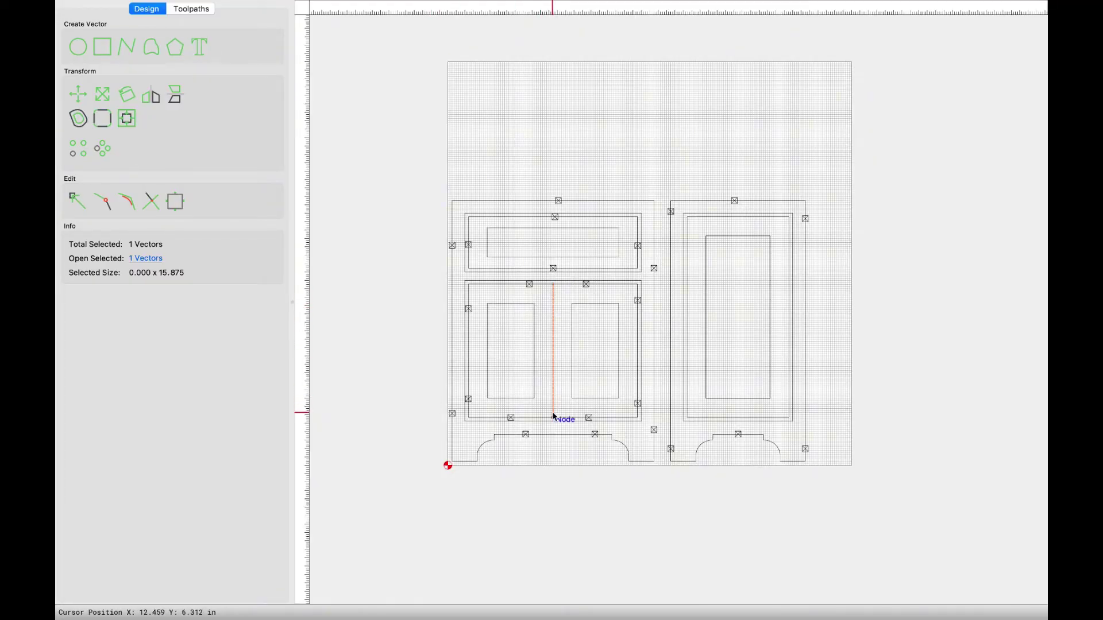
{"action": "left_click", "coordinate": [385, 315]}
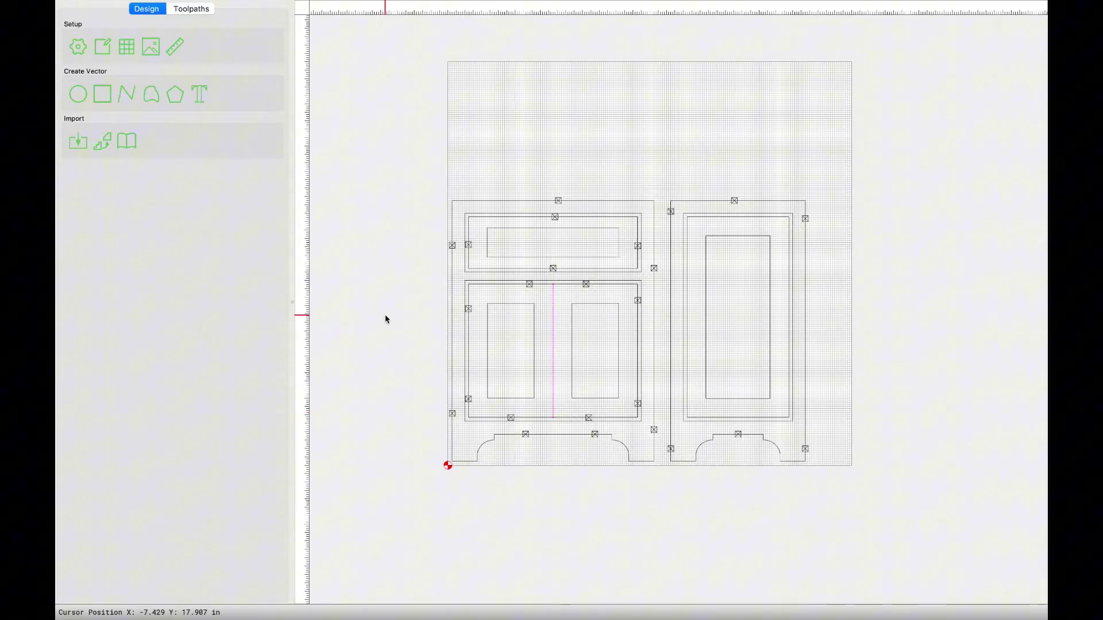
{"action": "left_click", "coordinate": [201, 12]}
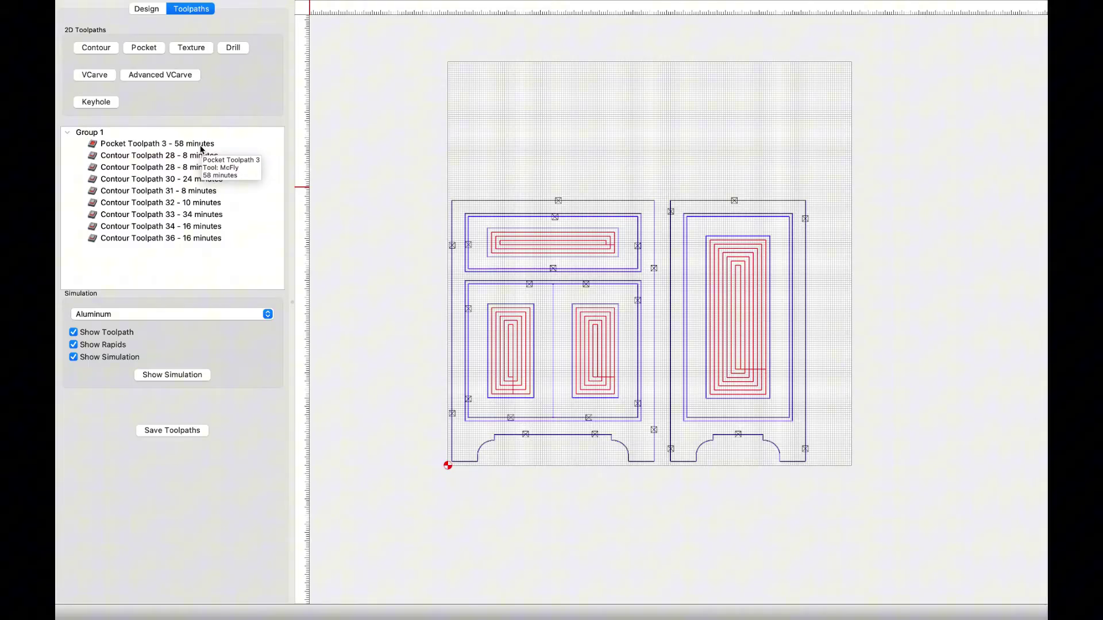
{"action": "double_click", "coordinate": [200, 144]}
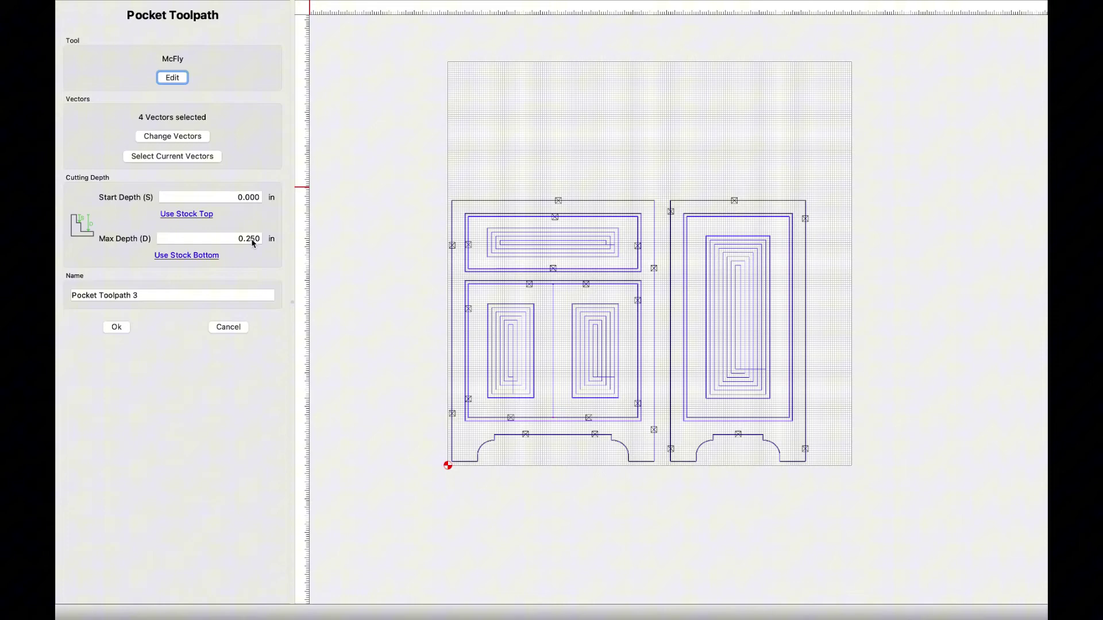
{"action": "left_click", "coordinate": [126, 331]}
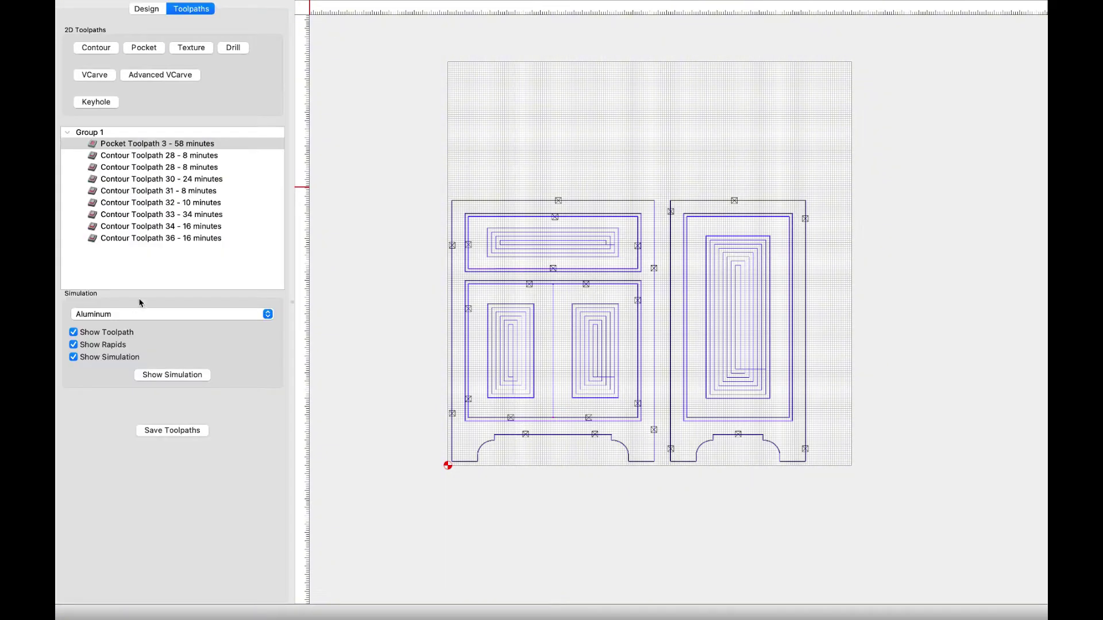
- Review Contour Toolpath 28: Frost 1/8 upshear, 4 highlighted vectors, 0.250 in deep, Inside/Left offset
{"action": "double_click", "coordinate": [208, 159]}
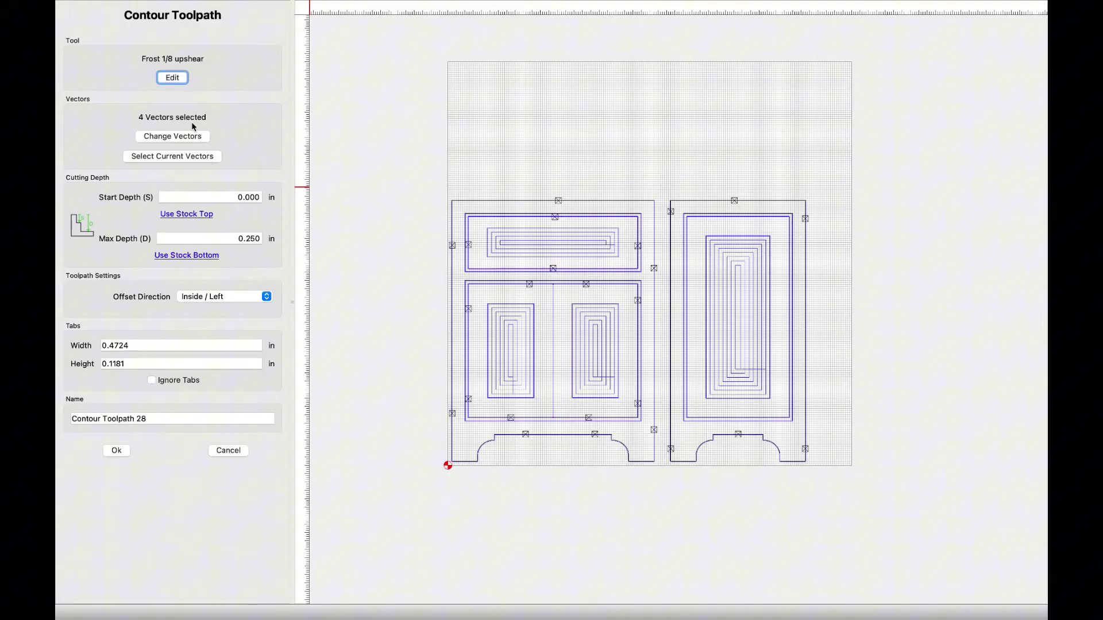
{"action": "left_click", "coordinate": [388, 235]}
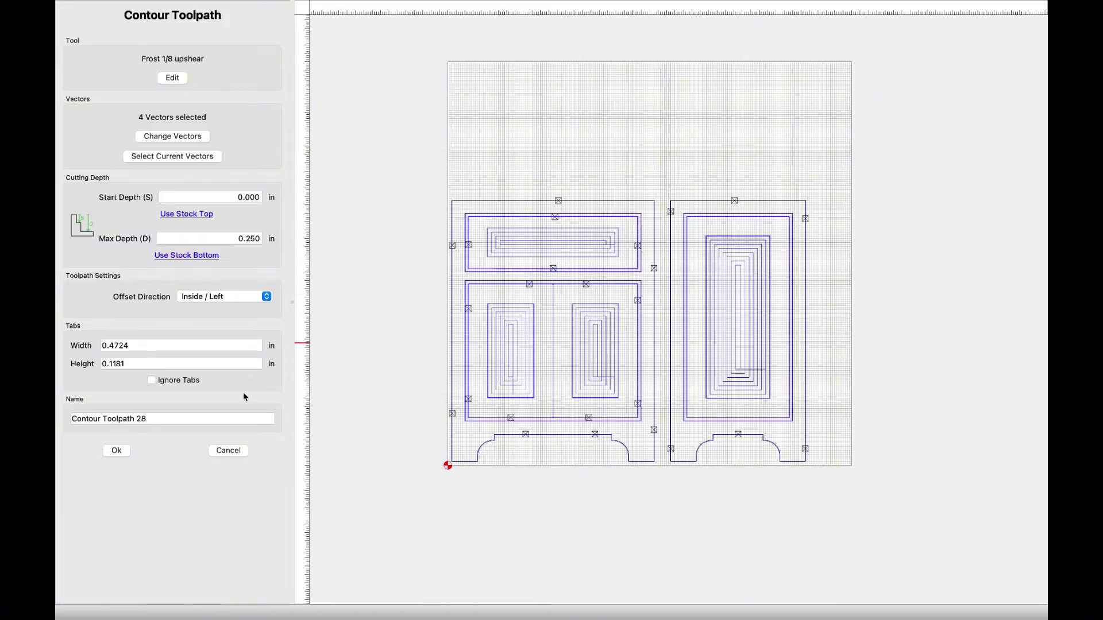
{"action": "left_click", "coordinate": [226, 450]}
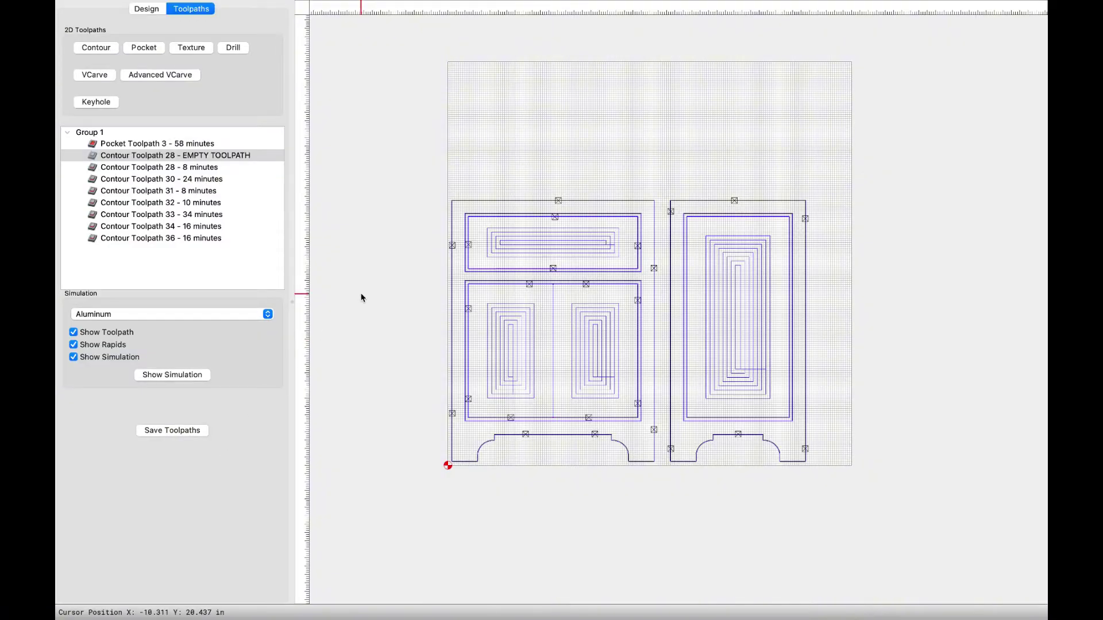
{"action": "left_click", "coordinate": [230, 161]}
{"action": "double_click", "coordinate": [230, 161]}
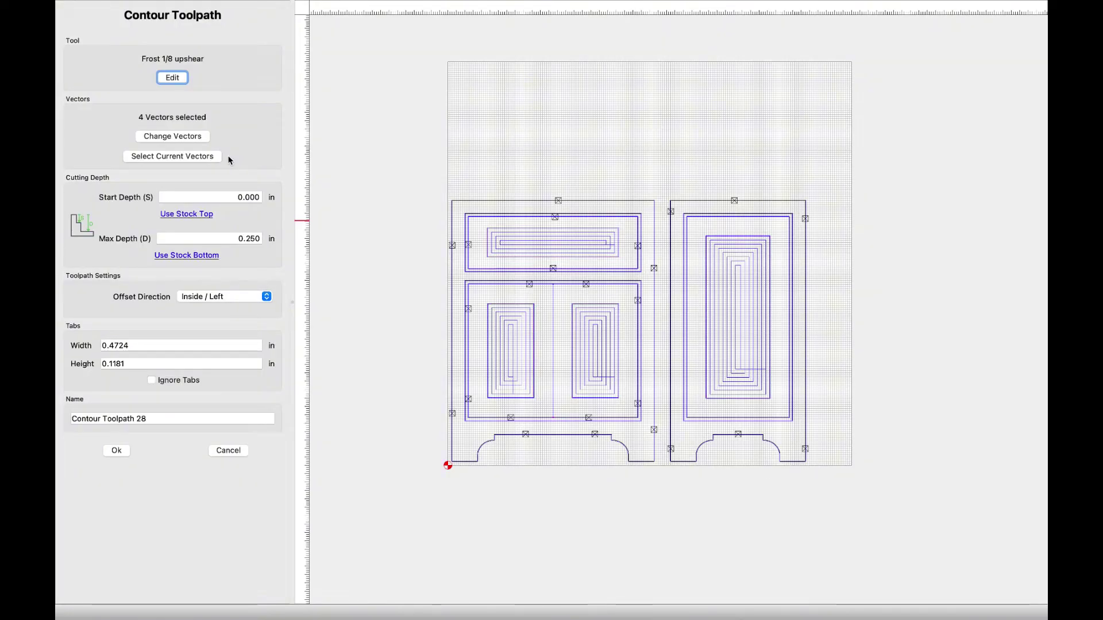
{"action": "left_click", "coordinate": [214, 157]}
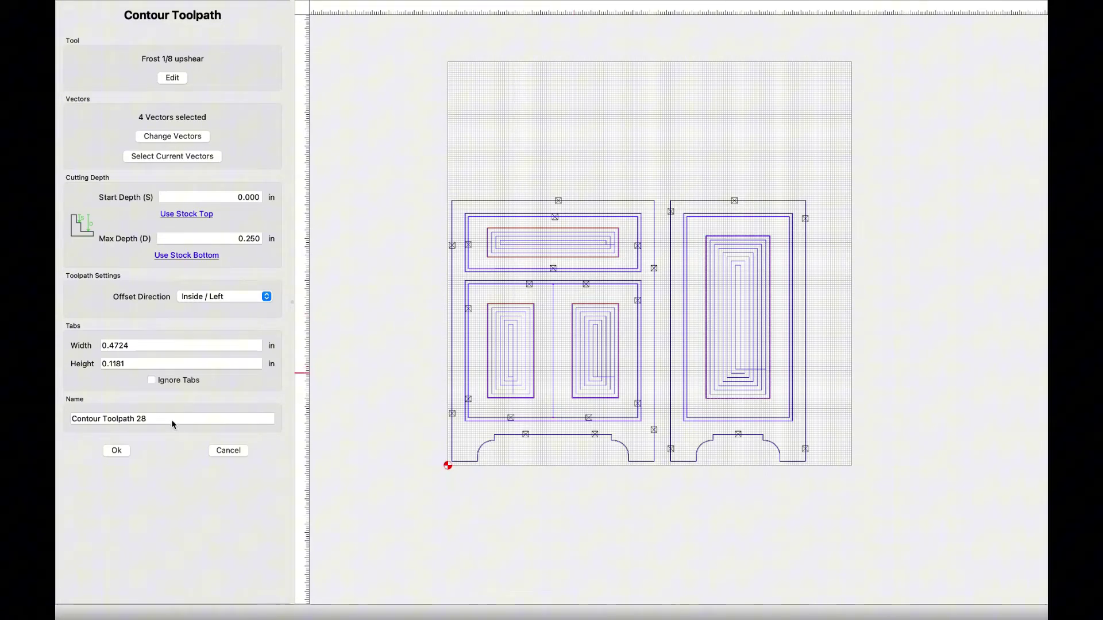
- Confirm Contour Toolpath 28, then check and accept the second Contour Toolpath 28's No Offset settings
{"action": "left_click", "coordinate": [117, 451]}
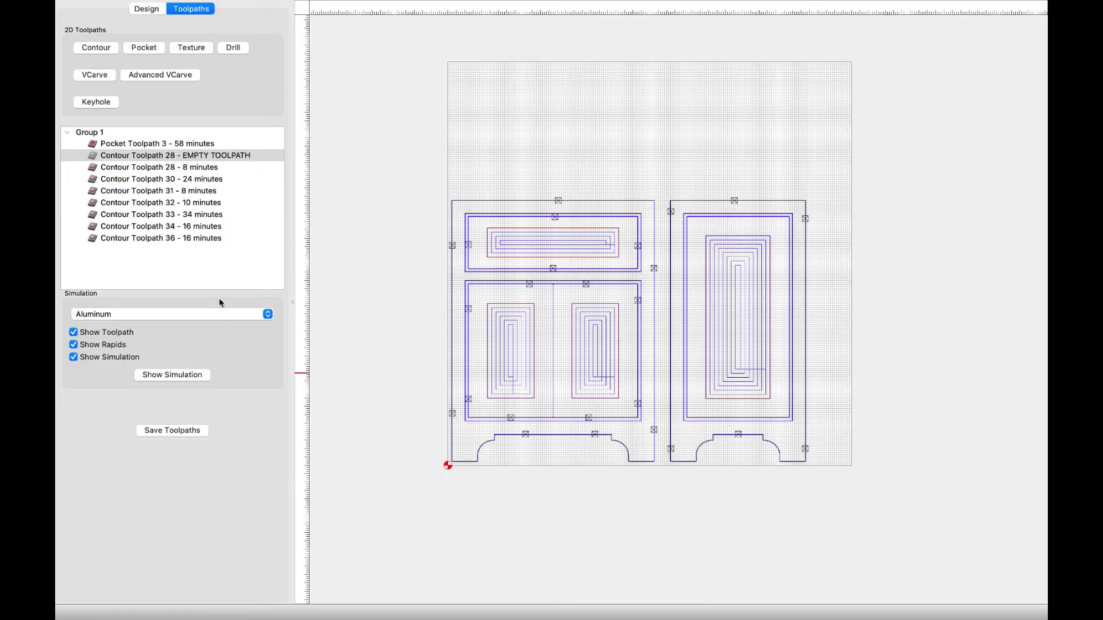
{"action": "left_click", "coordinate": [213, 168]}
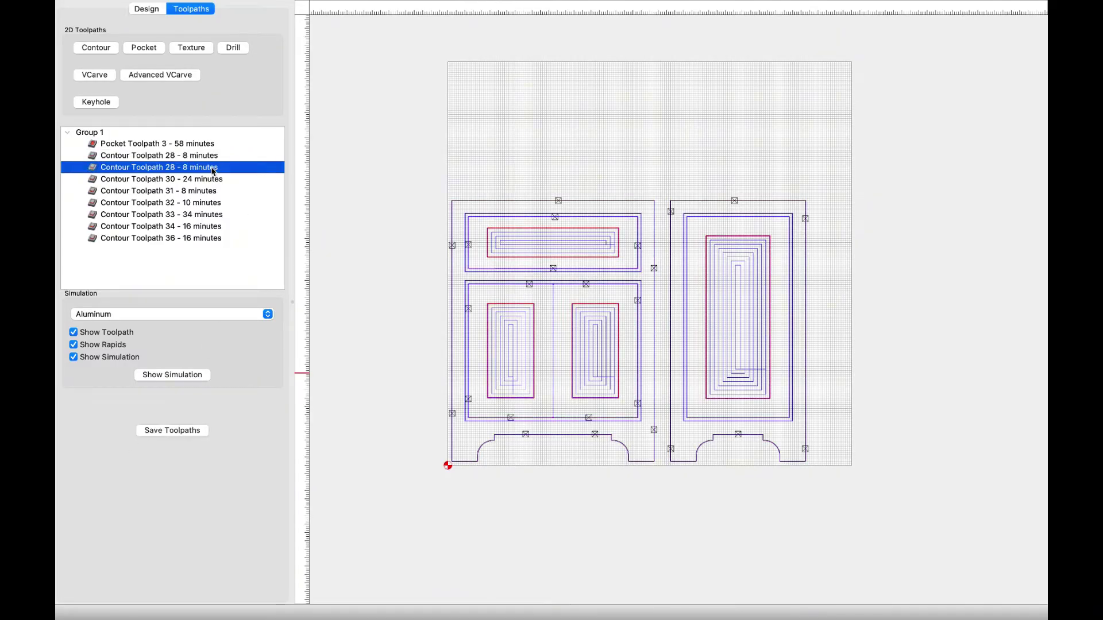
{"action": "double_click", "coordinate": [213, 169]}
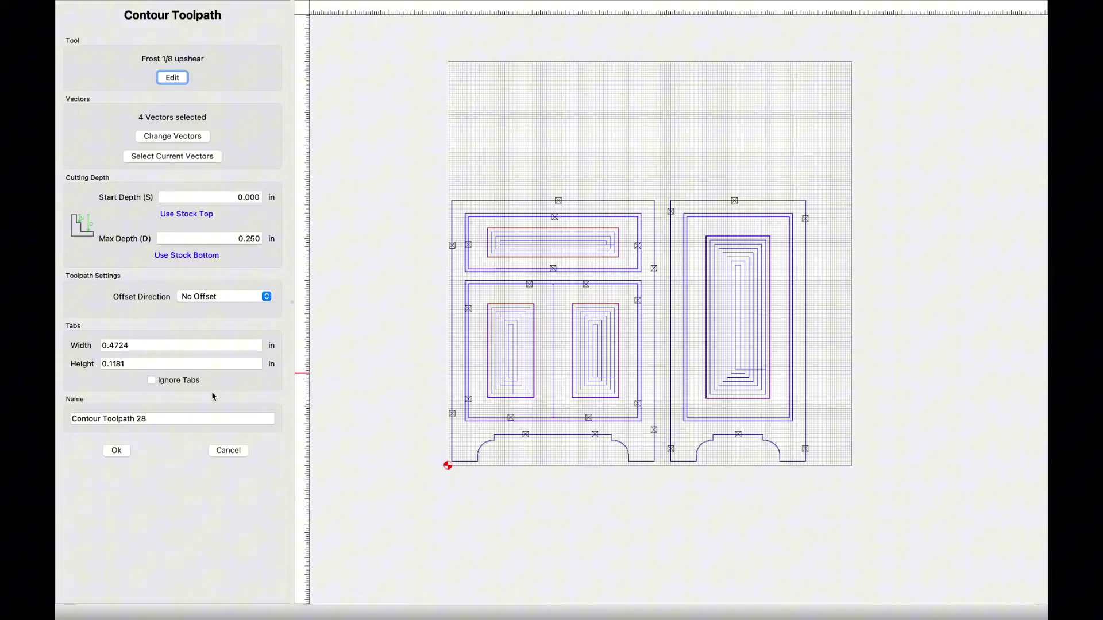
{"action": "left_click", "coordinate": [123, 452]}
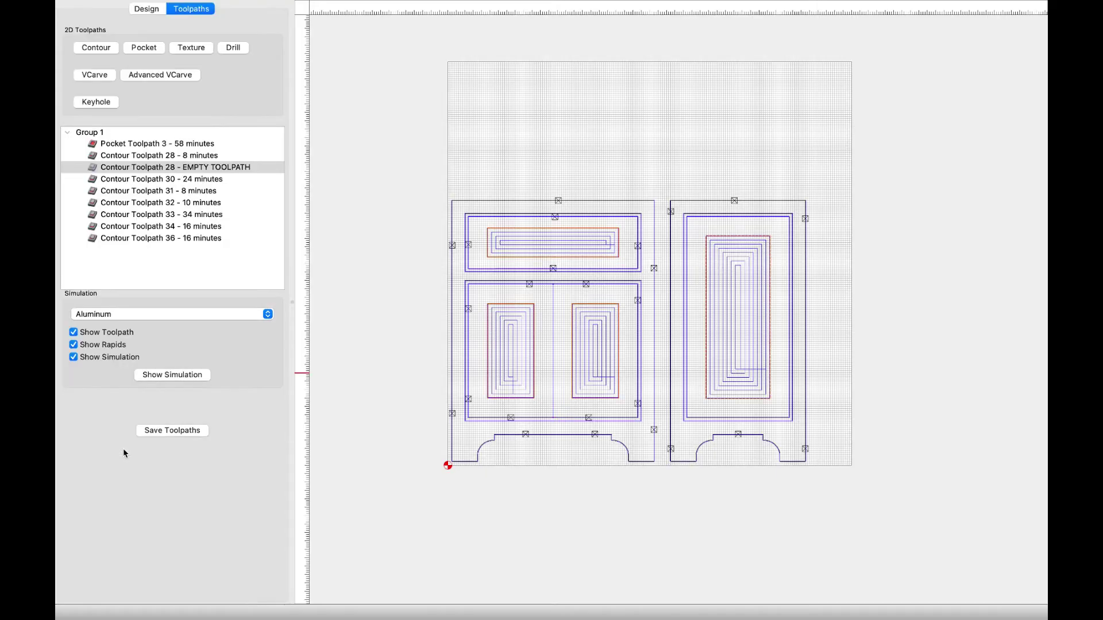
- Review Contour Toolpath 30's 0.770 in depth and No Offset on 3 vectors, then confirm it
{"action": "double_click", "coordinate": [215, 180]}
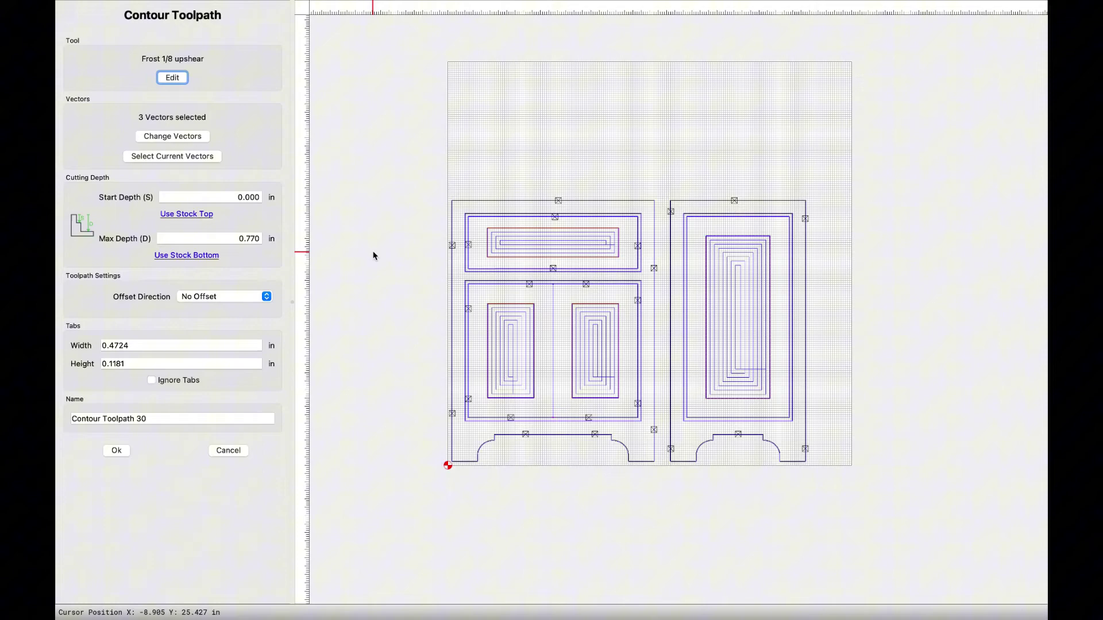
{"action": "left_click", "coordinate": [225, 451]}
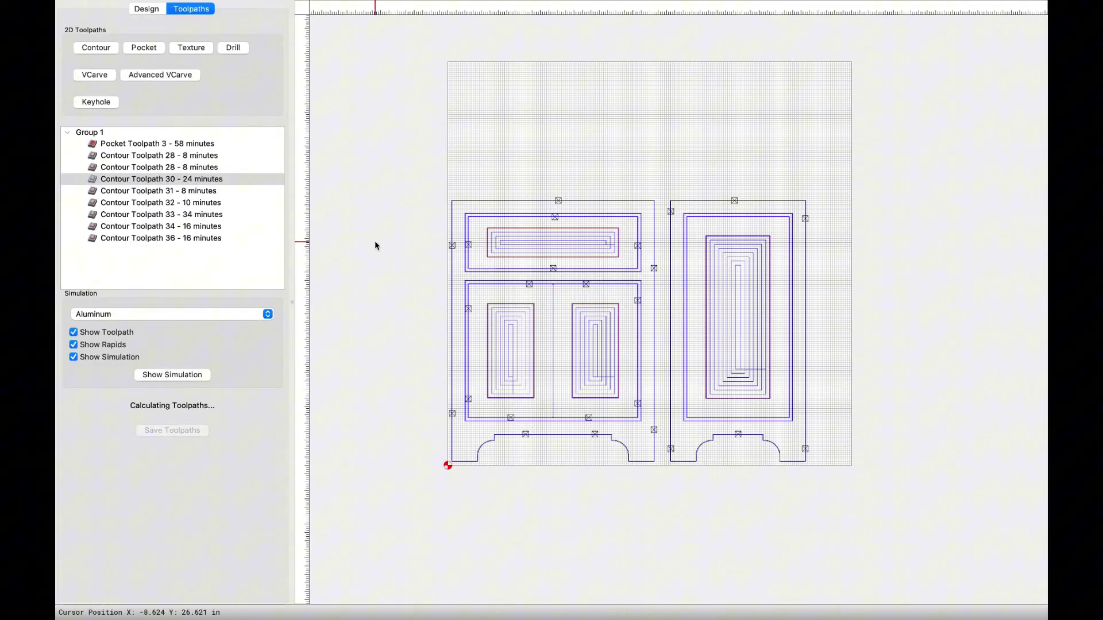
{"action": "double_click", "coordinate": [228, 180]}
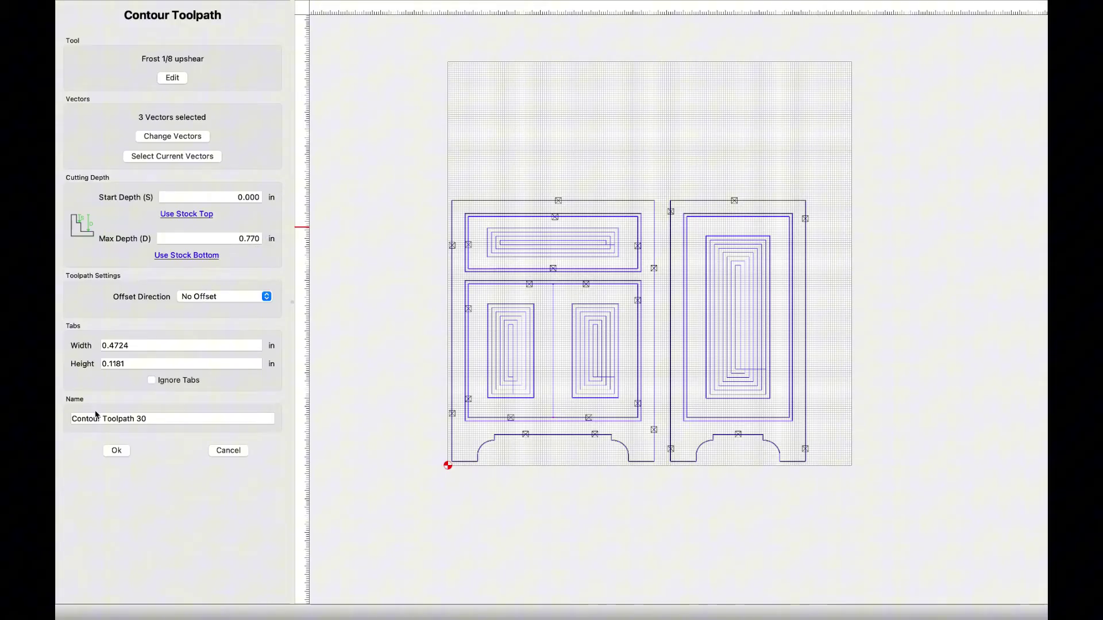
{"action": "left_click", "coordinate": [127, 447]}
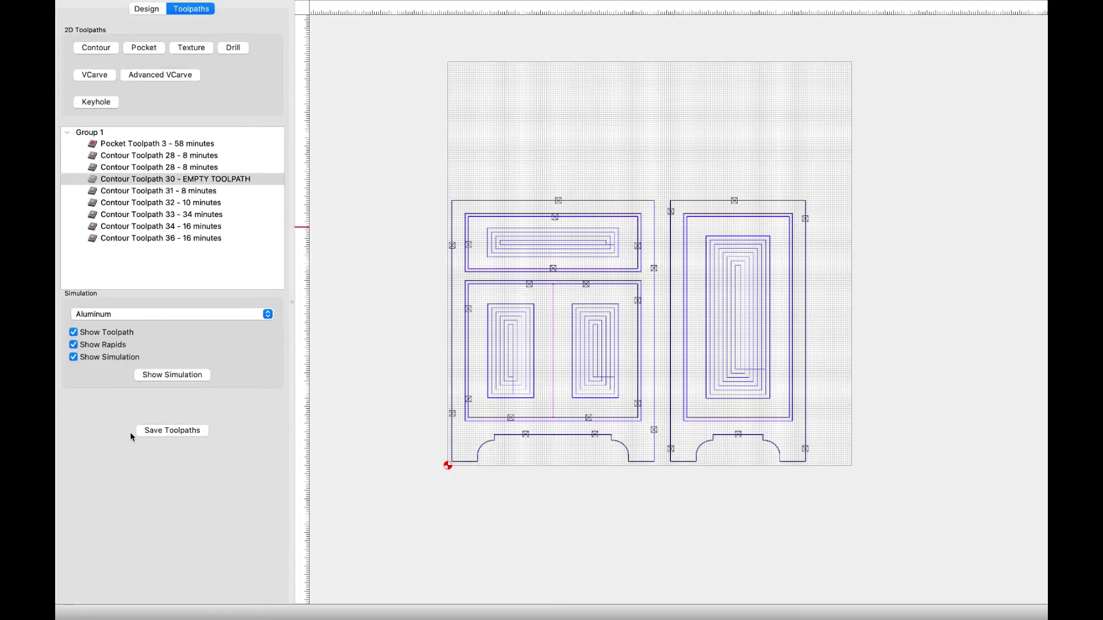
- Confirm No Offset cuts for Contour Toolpath 31 (1 vector, 0.600 in) and 32 (3 vectors, 0.250 in)
{"action": "left_click", "coordinate": [203, 191]}
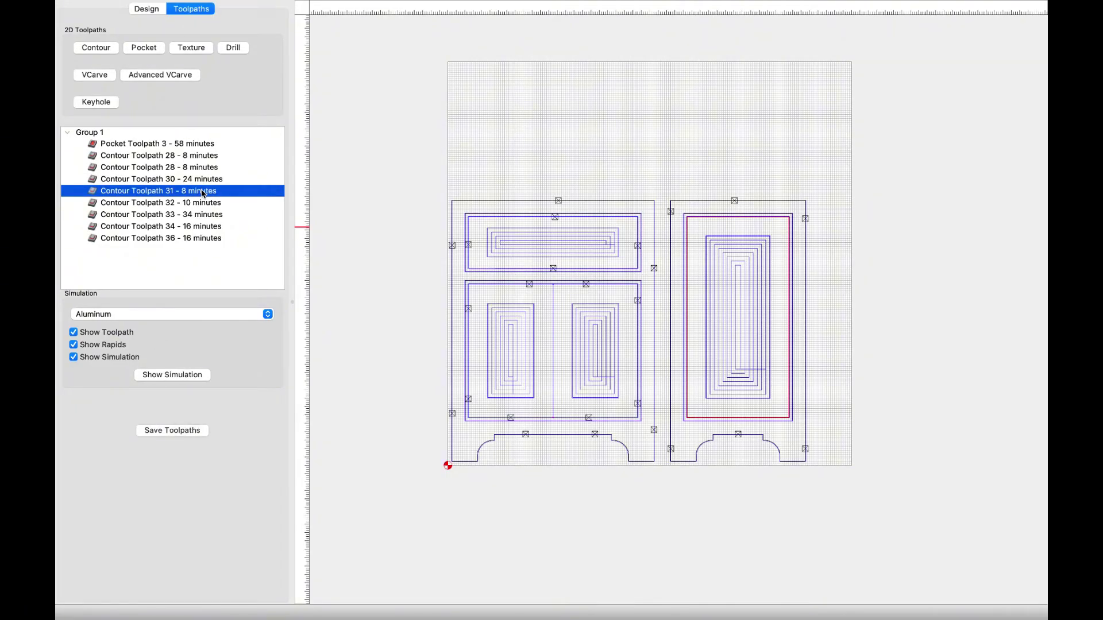
{"action": "double_click", "coordinate": [202, 192]}
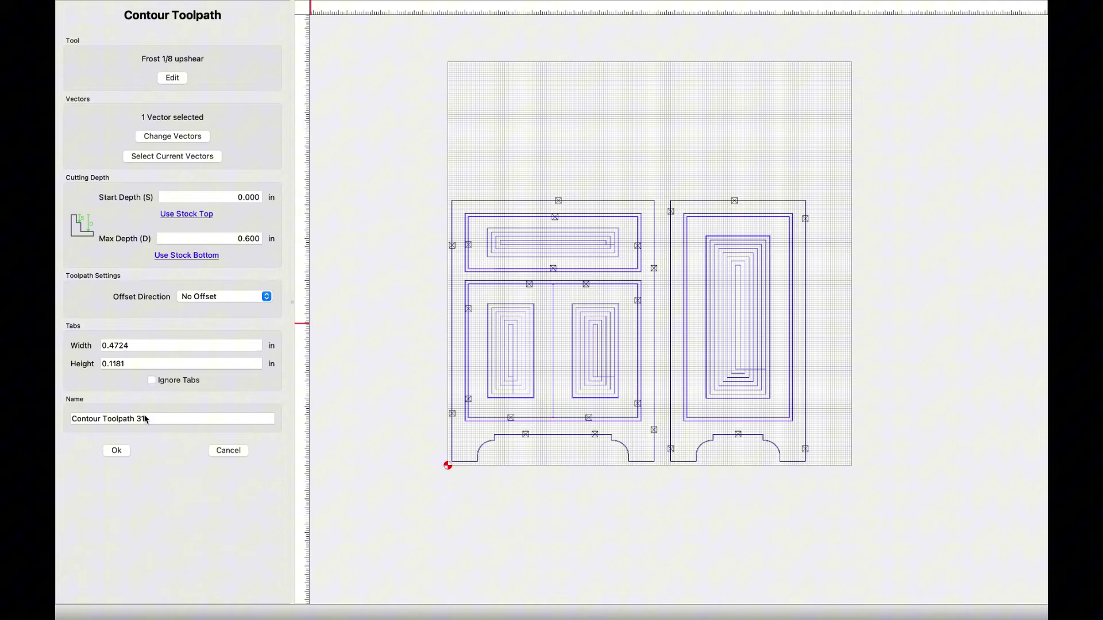
{"action": "left_click", "coordinate": [113, 451]}
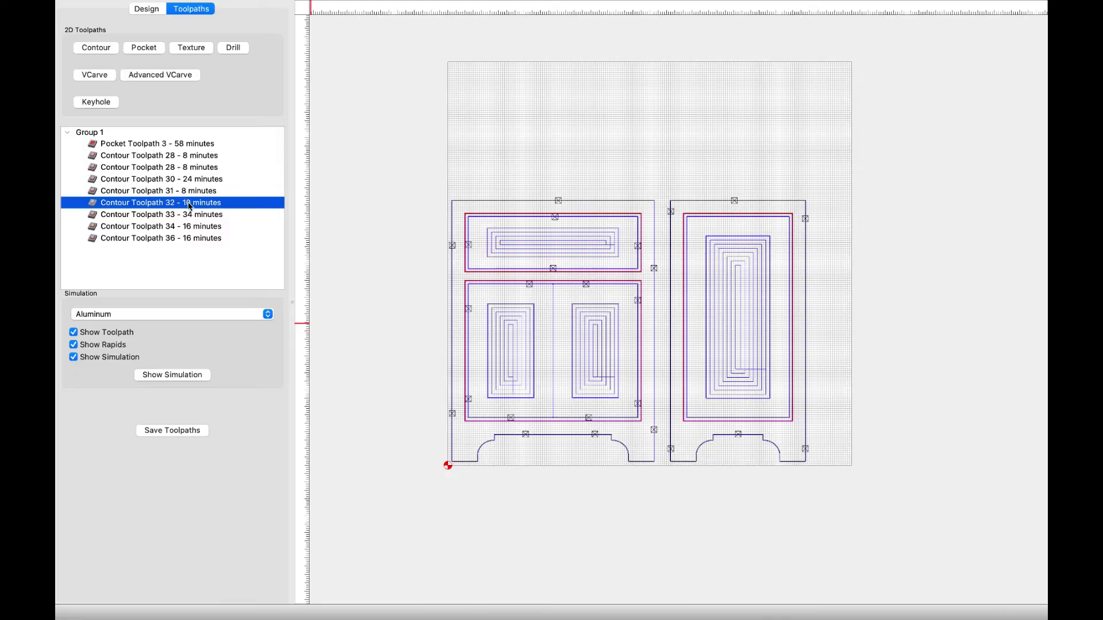
{"action": "double_click", "coordinate": [191, 204]}
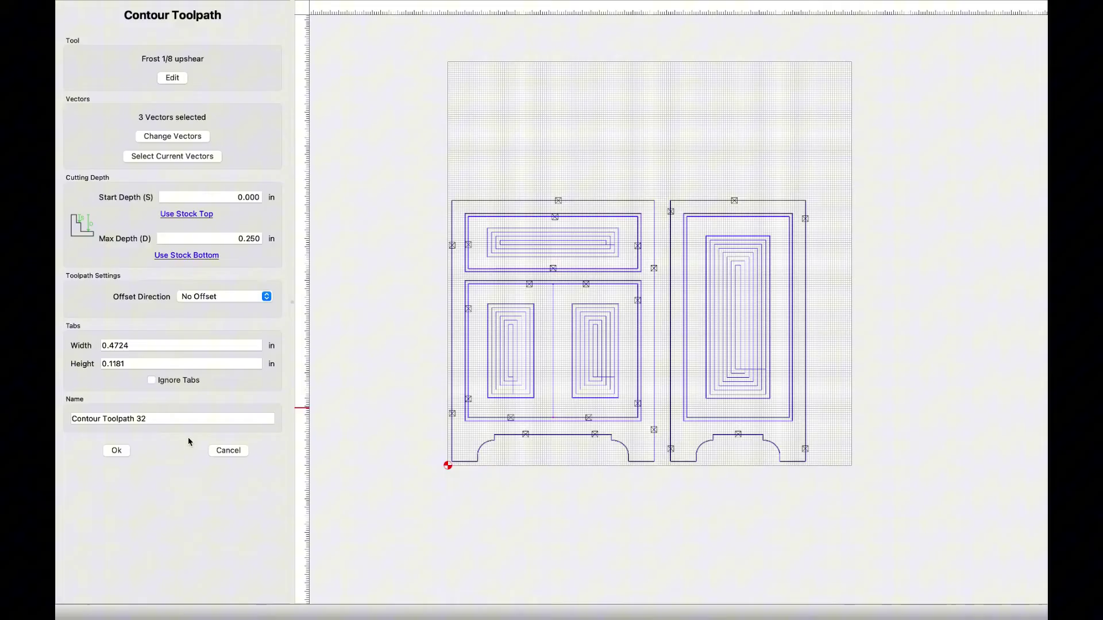
{"action": "left_click", "coordinate": [117, 451]}
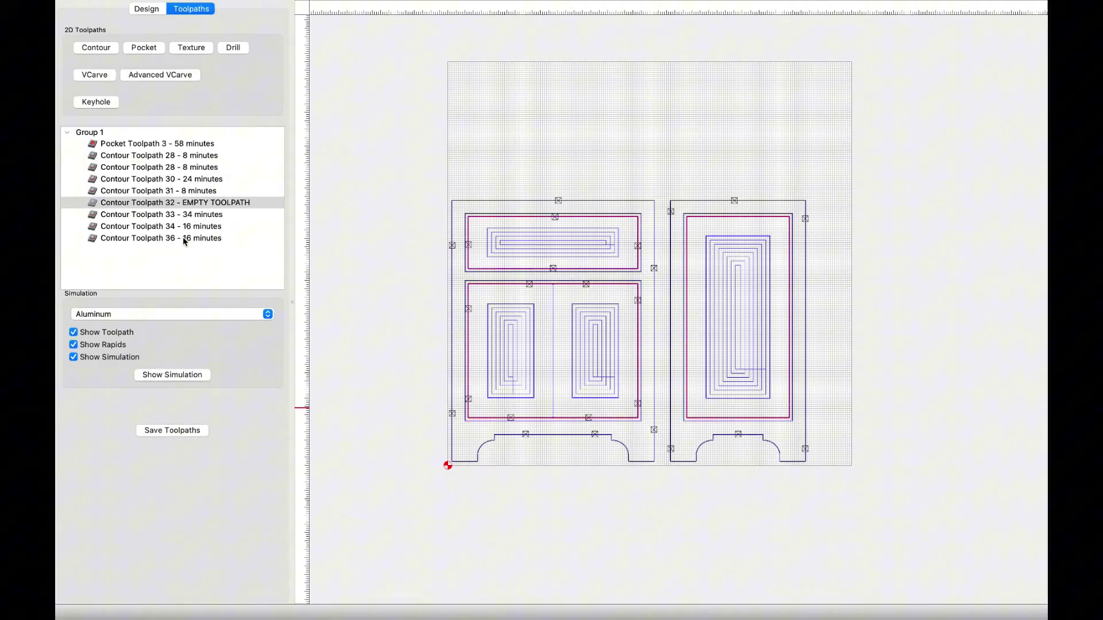
- Confirm Contour Toolpath 33 cuts the two outer cabinet profiles 0.770 in deep, Outside/Right
{"action": "left_click", "coordinate": [199, 214]}
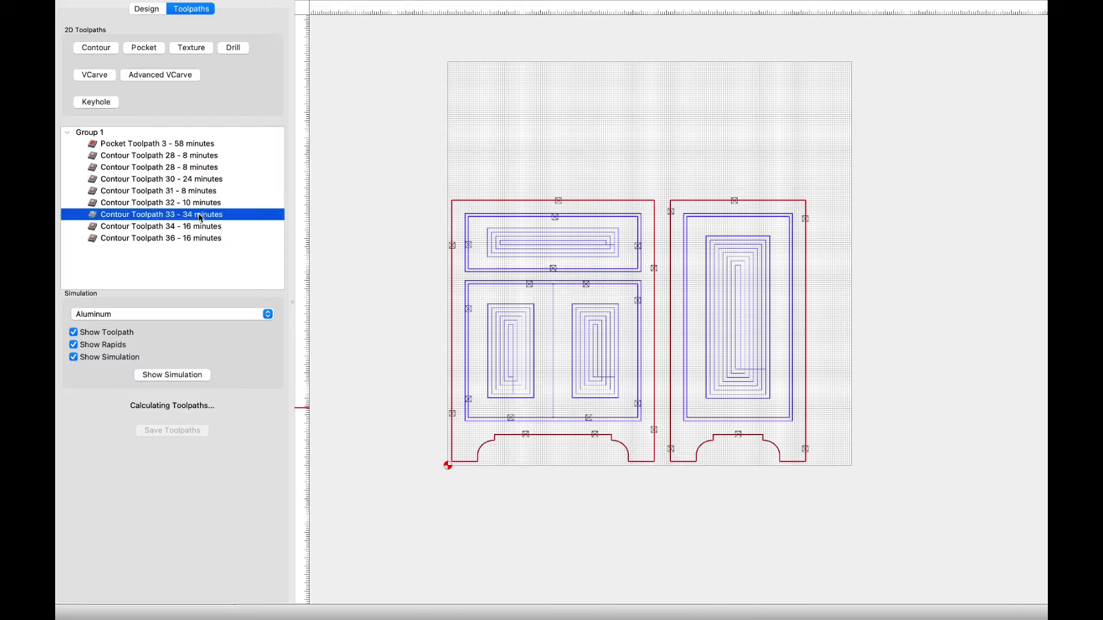
{"action": "double_click", "coordinate": [200, 216]}
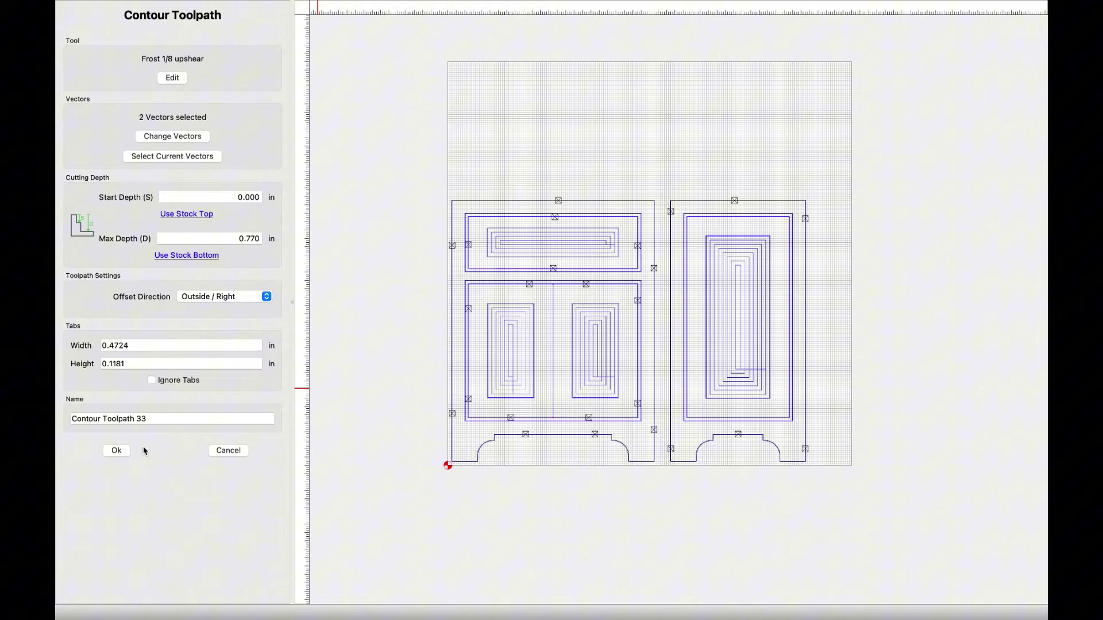
{"action": "left_click", "coordinate": [116, 451]}
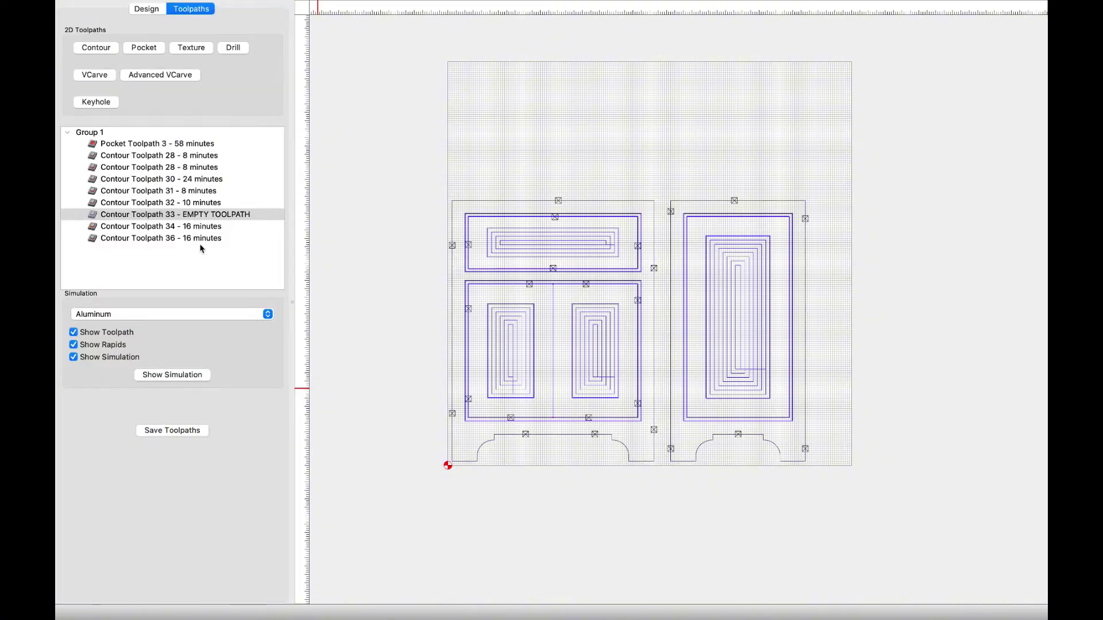
- Confirm Contour Toolpath 34's inside 1/8 roundover at 0.180 in, then bring up Toolpath 36's Outside/Right settings
{"action": "double_click", "coordinate": [208, 228]}
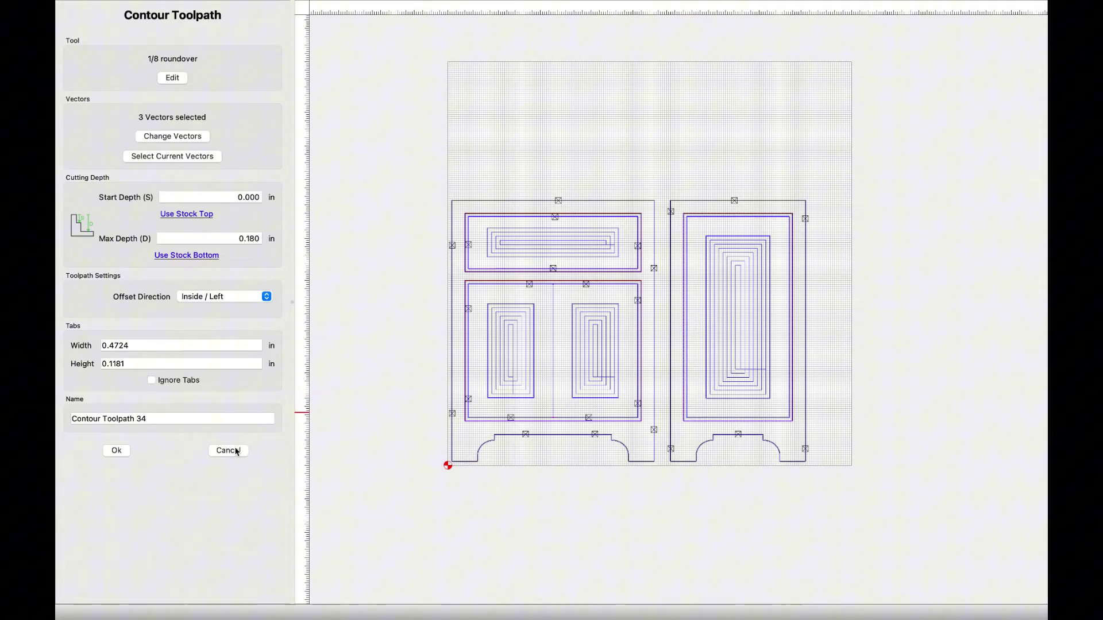
{"action": "left_click", "coordinate": [116, 451]}
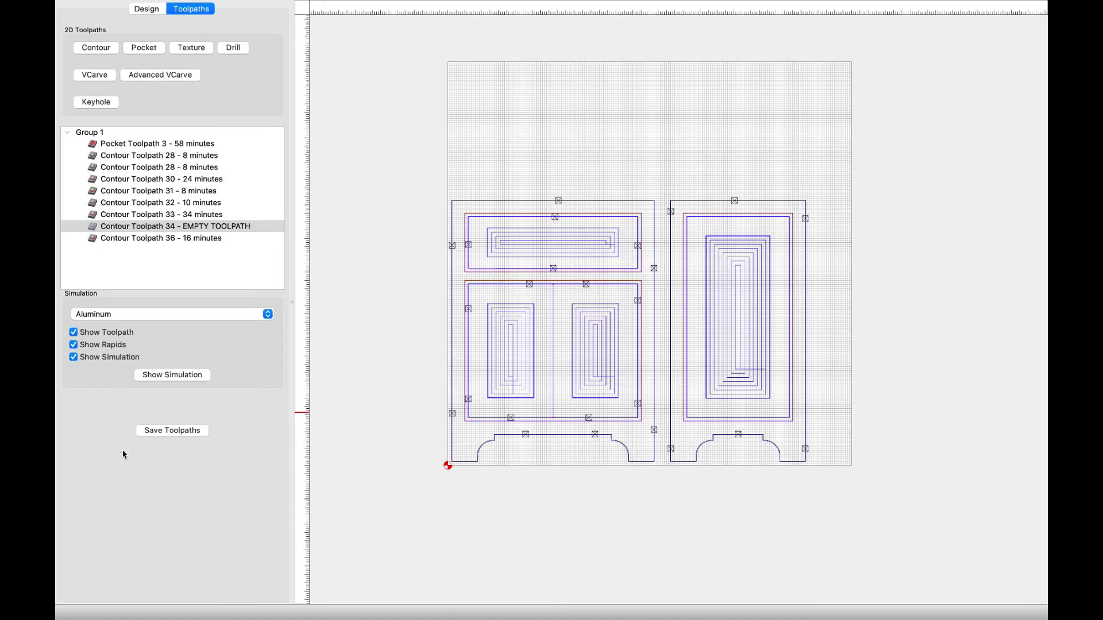
{"action": "double_click", "coordinate": [216, 239]}
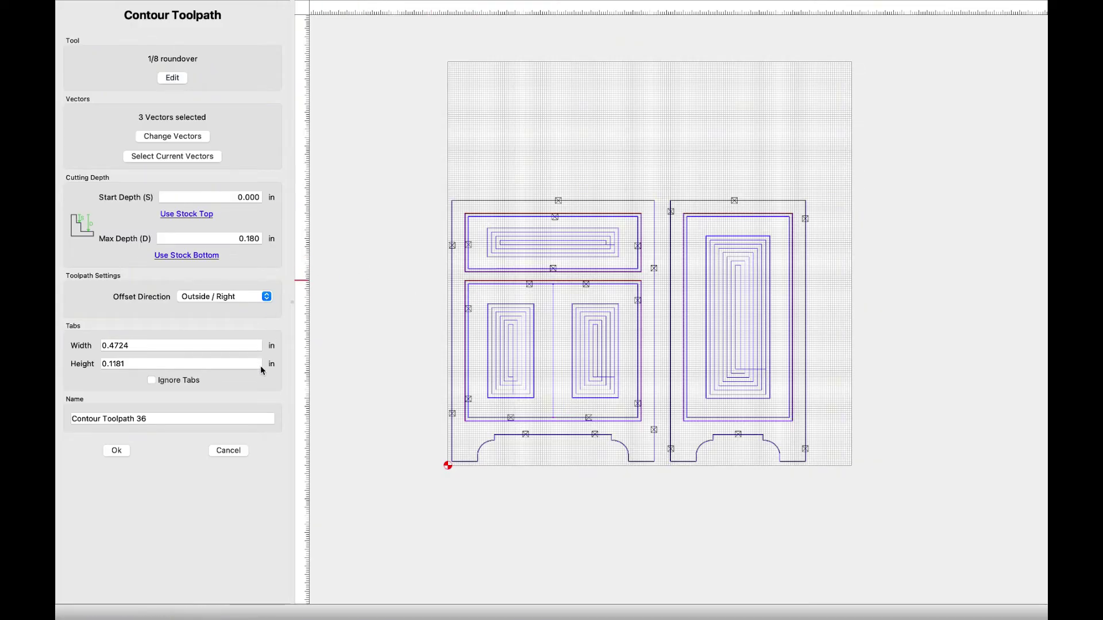
- Reconfirm Contour Toolpath 36's outside 1/8 roundover, 0.180 in deep, after highlighting its 3 vectors
{"action": "left_click", "coordinate": [230, 451]}
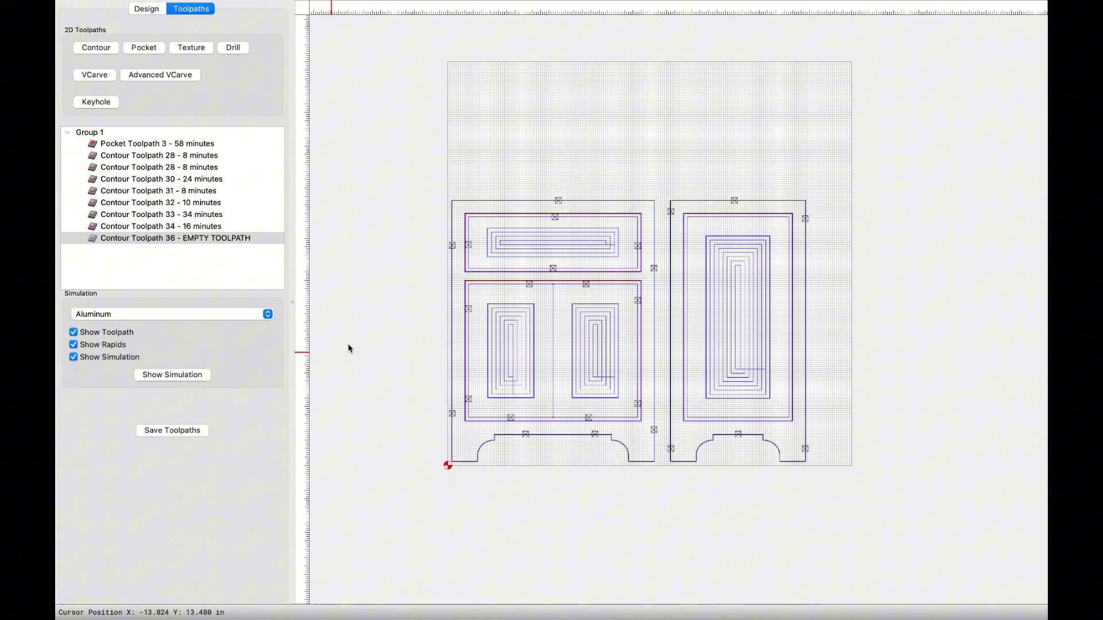
{"action": "double_click", "coordinate": [239, 238]}
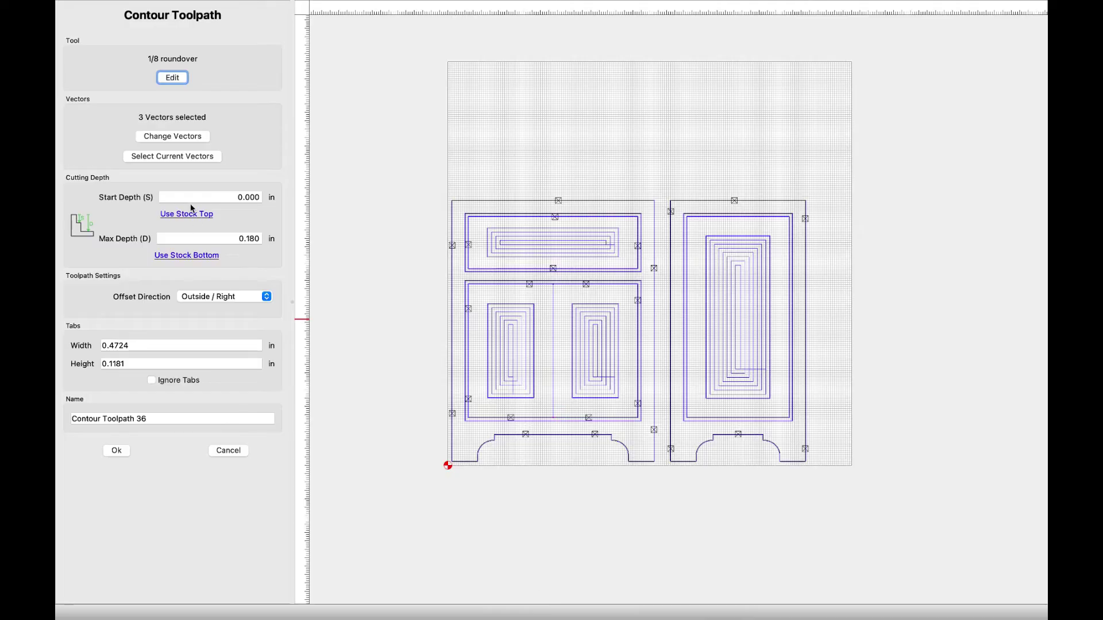
{"action": "left_click", "coordinate": [194, 157]}
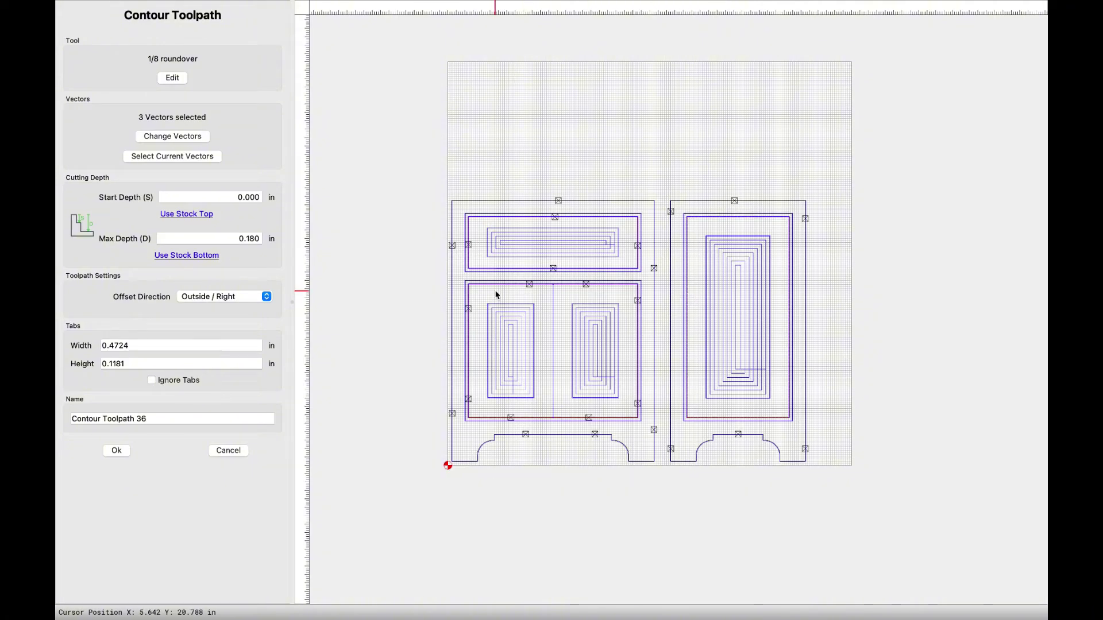
{"action": "left_click", "coordinate": [117, 451]}
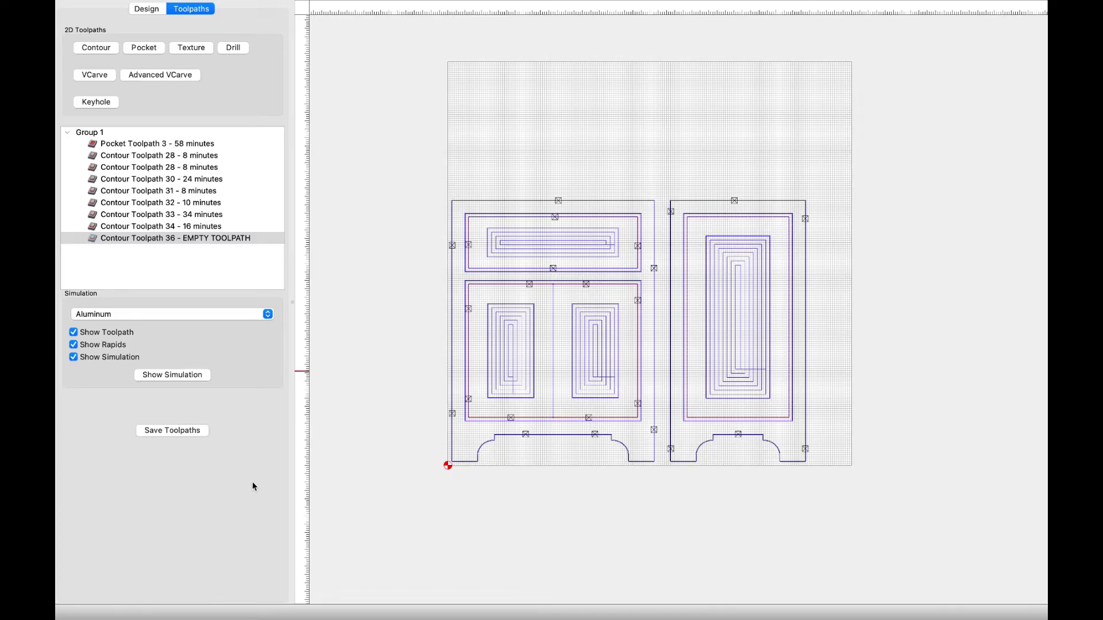